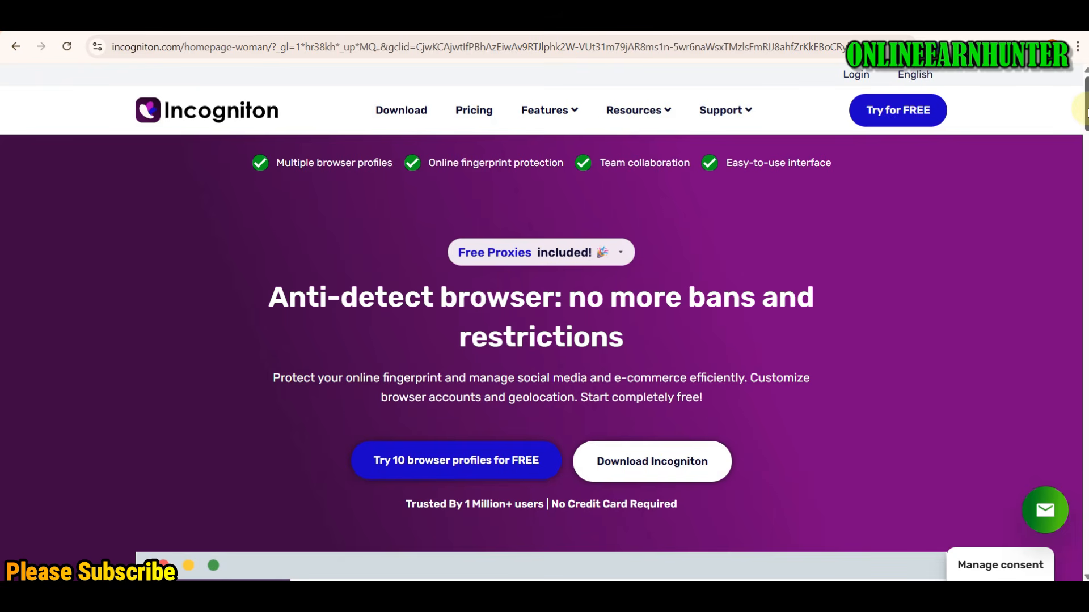
Step: Navigate from Incogniton's Download page to its Pricing page
{"action": "mouse_move", "coordinate": [1086, 111]}
{"action": "left_mouse_down"}
{"action": "mouse_move", "coordinate": [1085, 280]}
{"action": "mouse_move", "coordinate": [1086, 115]}
{"action": "left_mouse_up"}
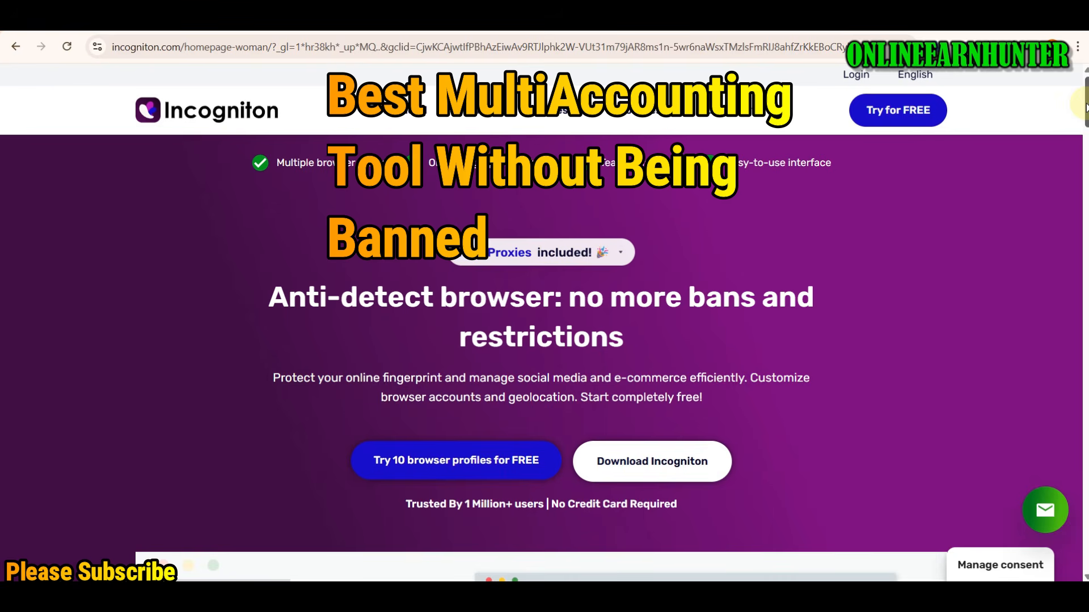
{"action": "mouse_move", "coordinate": [1086, 102]}
{"action": "left_mouse_down"}
{"action": "mouse_move", "coordinate": [1084, 319]}
{"action": "mouse_move", "coordinate": [1085, 104]}
{"action": "left_mouse_up"}
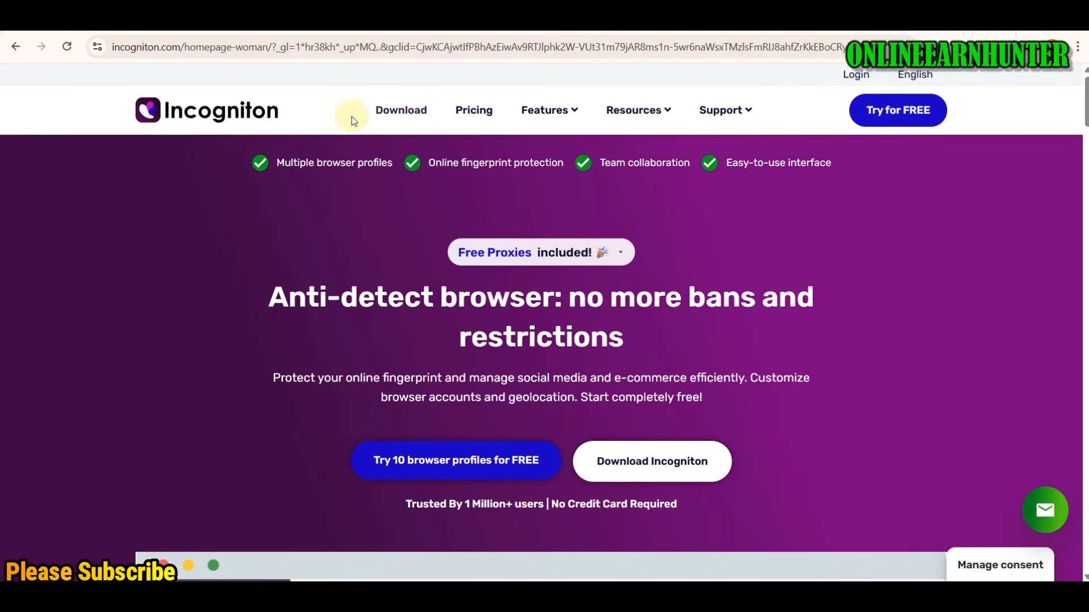
{"action": "left_click", "coordinate": [387, 121]}
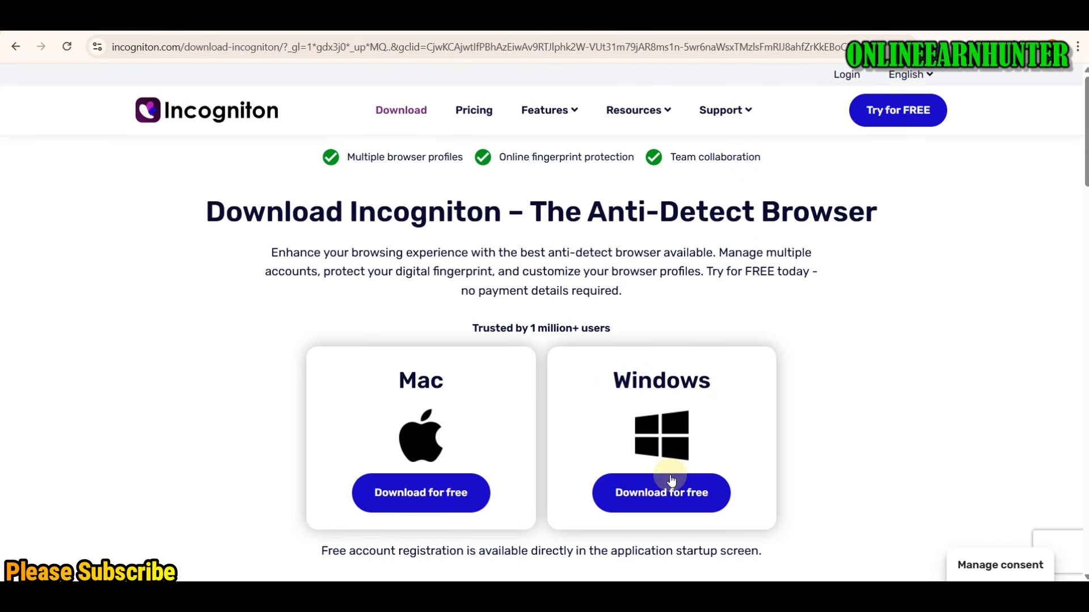
{"action": "mouse_move", "coordinate": [1081, 142]}
{"action": "left_mouse_down"}
{"action": "mouse_move", "coordinate": [1080, 239]}
{"action": "mouse_move", "coordinate": [1085, 125]}
{"action": "left_mouse_up"}
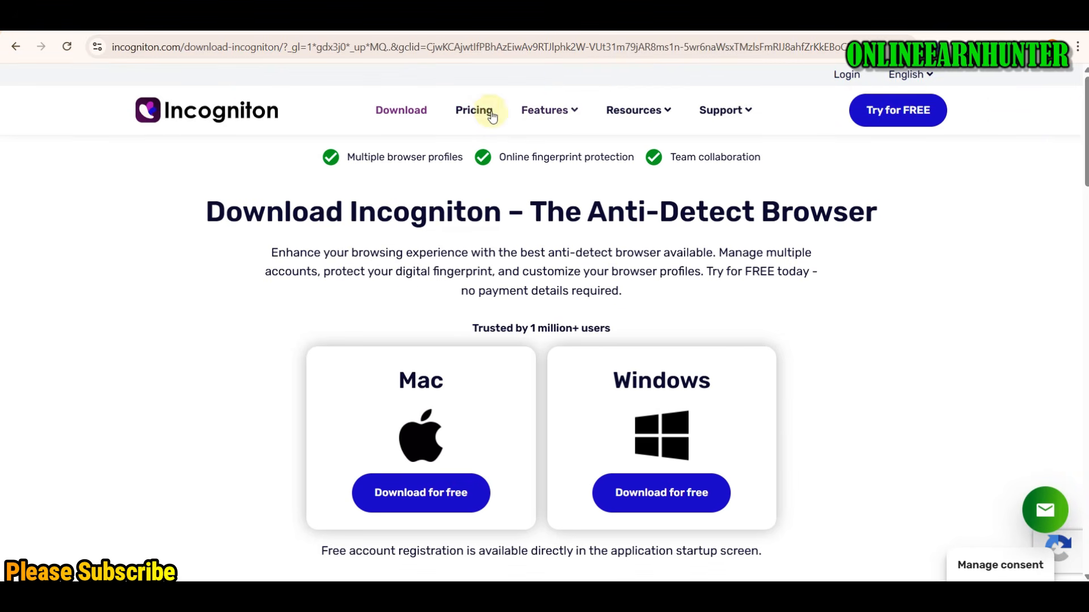
{"action": "left_click", "coordinate": [475, 115]}
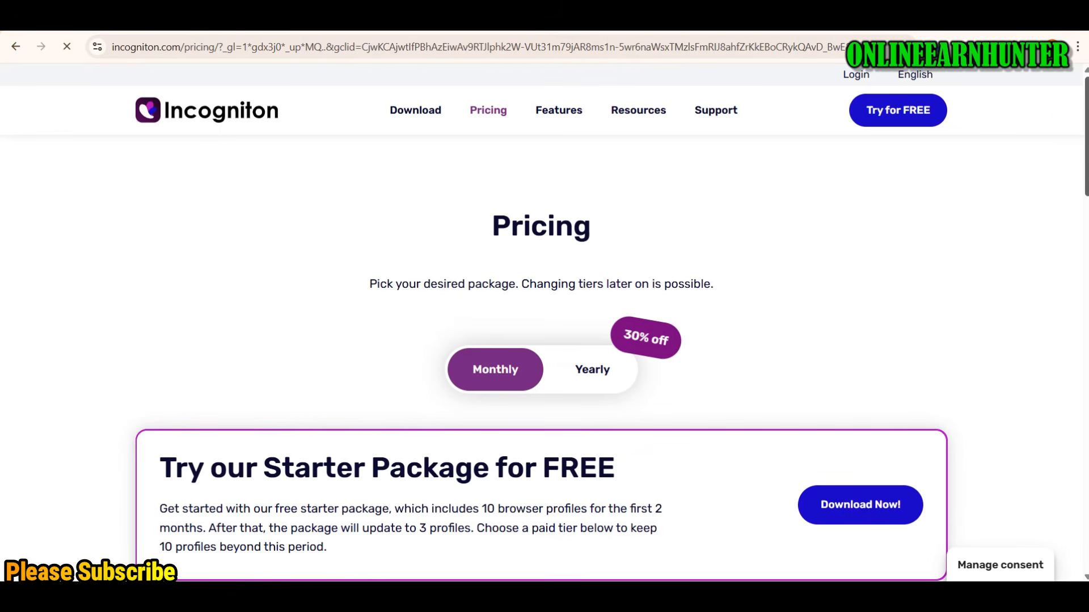
Step: Review the free Starter Package limits (2 months, 3 profiles) and scroll through the plan prices
{"action": "left_click_drag", "start_coordinate": [1085, 159], "coordinate": [1085, 200]}
{"action": "left_click_drag", "start_coordinate": [463, 264], "coordinate": [527, 267]}
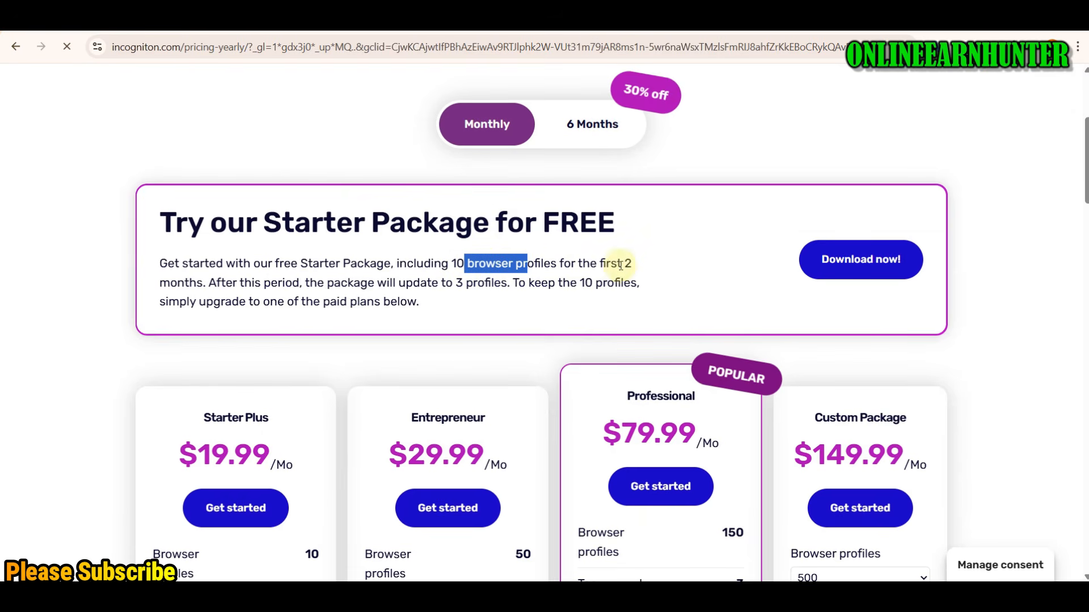
{"action": "left_click_drag", "start_coordinate": [631, 284], "coordinate": [627, 264]}
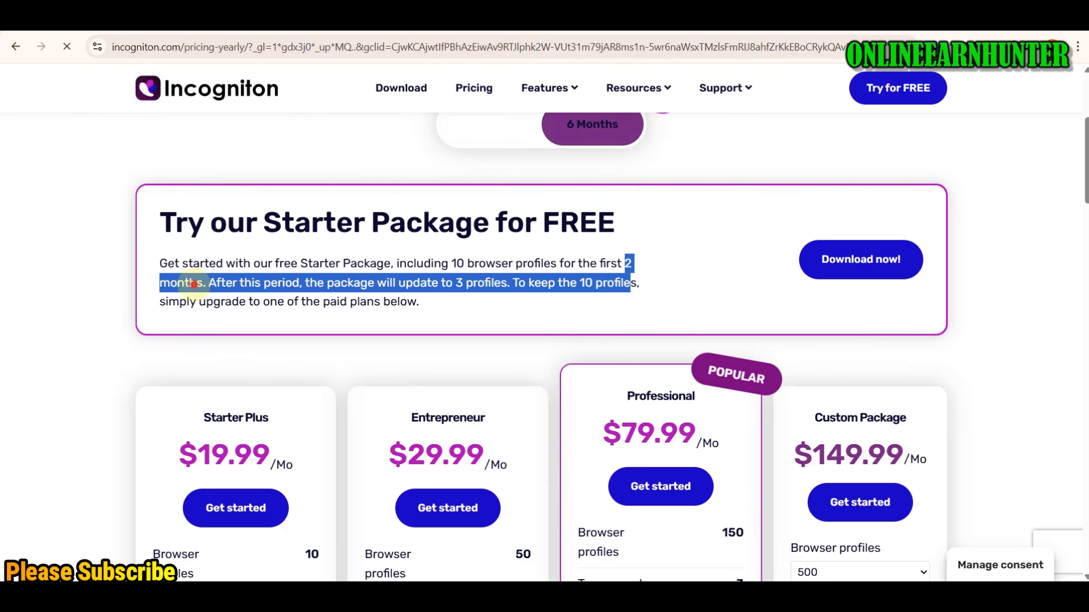
{"action": "left_click", "coordinate": [454, 266]}
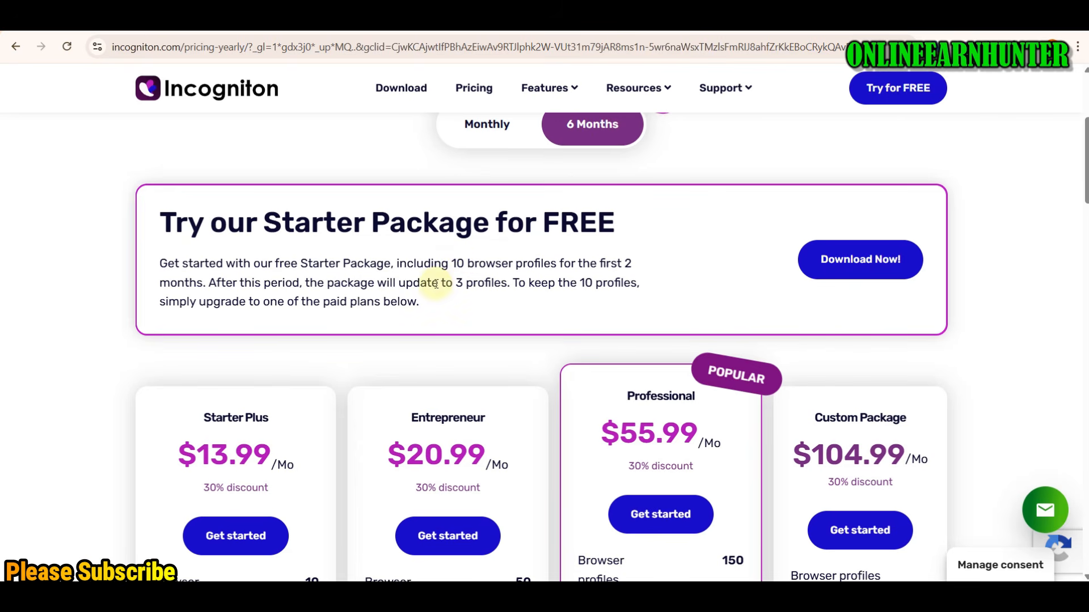
{"action": "left_click_drag", "start_coordinate": [457, 282], "coordinate": [481, 279]}
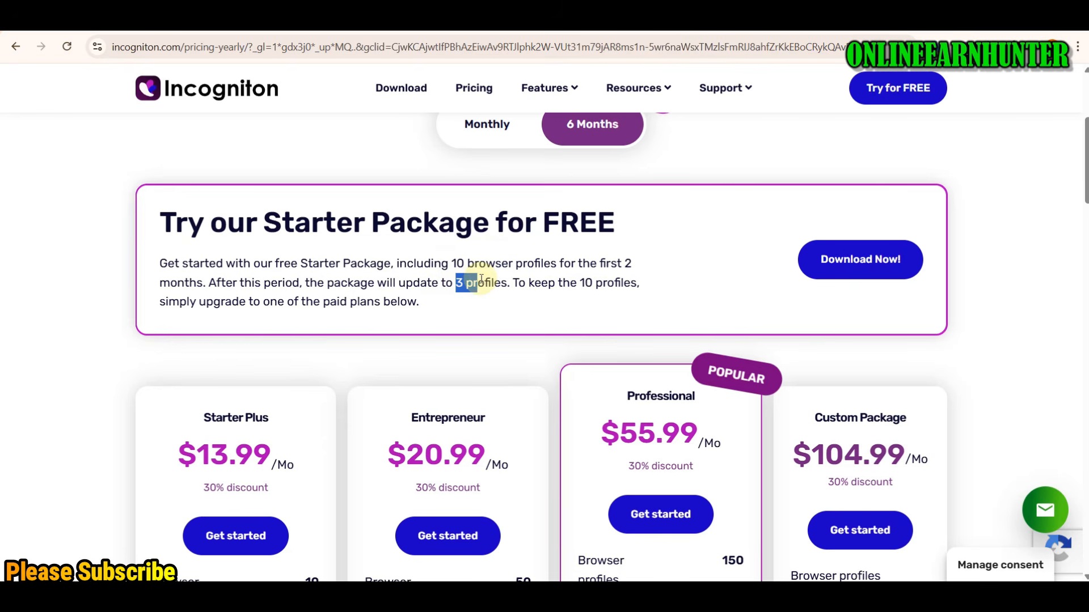
{"action": "left_click", "coordinate": [530, 292]}
{"action": "scroll", "coordinate": [1084, 218], "scroll_direction": "down", "scroll_amount": 4}
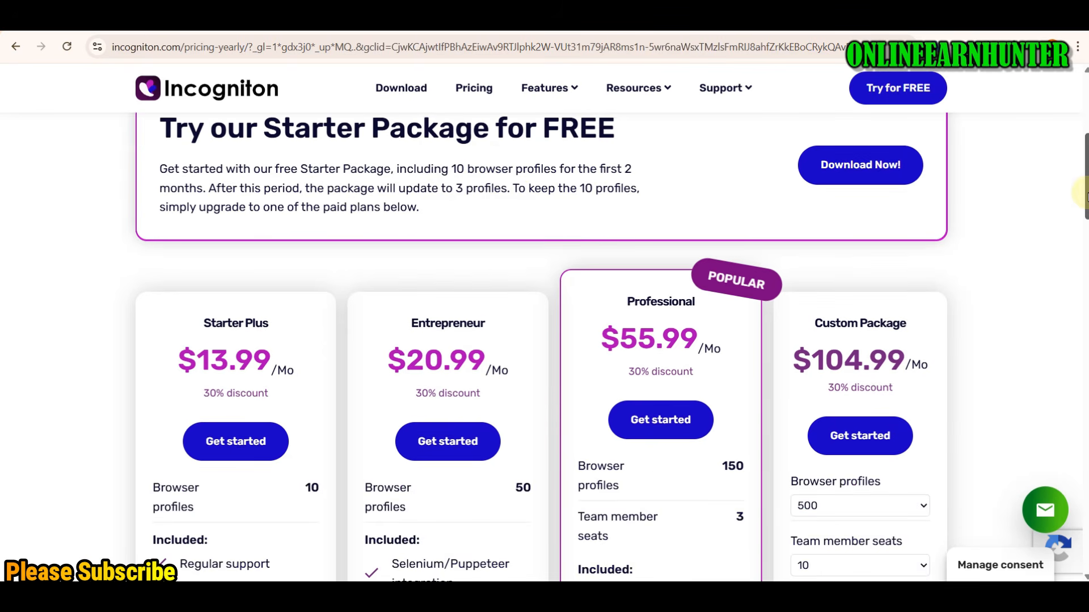
{"action": "scroll", "coordinate": [1085, 219], "scroll_direction": "down", "scroll_amount": 1}
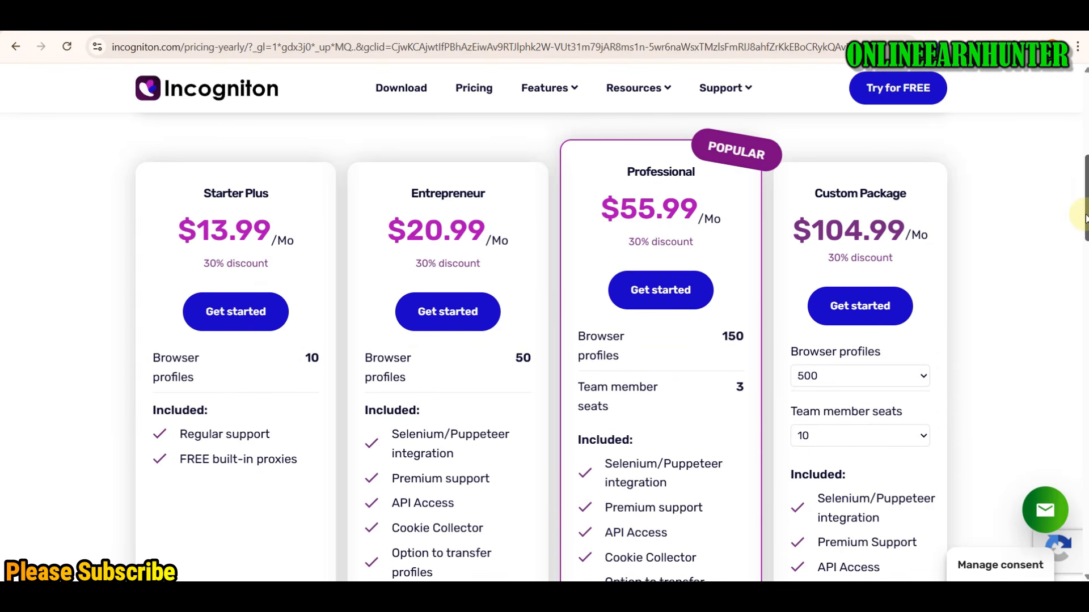
{"action": "scroll", "coordinate": [1085, 218], "scroll_direction": "down", "scroll_amount": 2}
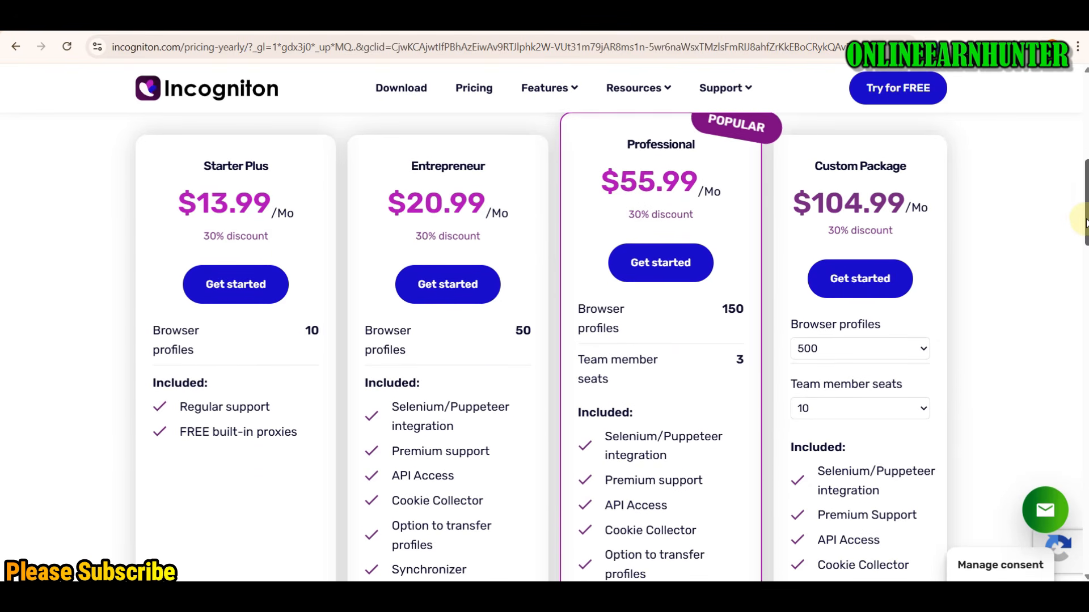
{"action": "scroll", "coordinate": [1085, 227], "scroll_direction": "up", "scroll_amount": 4}
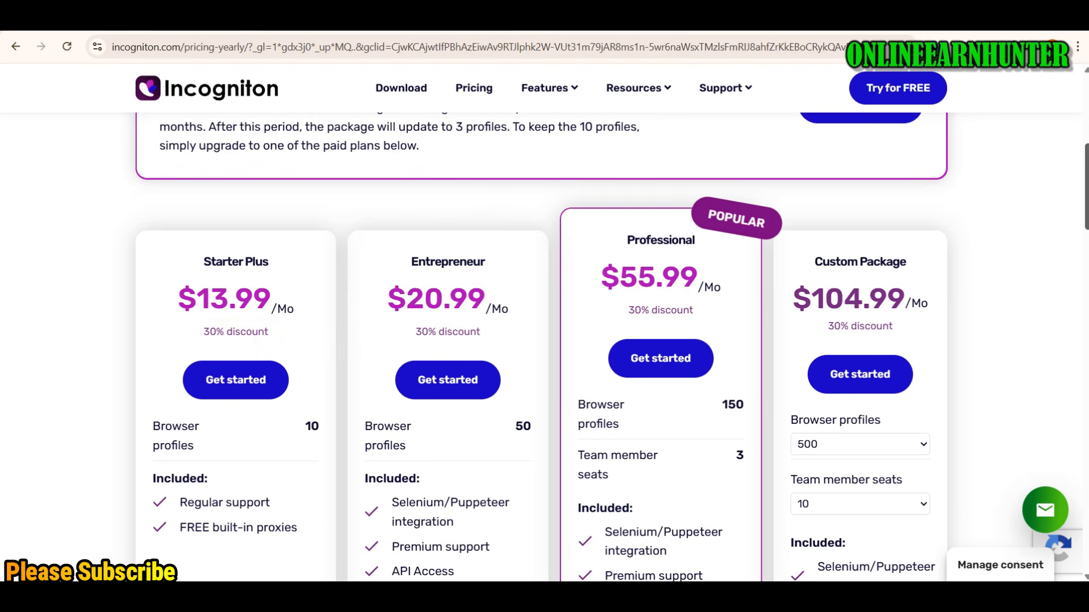
{"action": "scroll", "coordinate": [542, 340], "scroll_direction": "down", "scroll_amount": 4}
{"action": "scroll", "coordinate": [541, 340], "scroll_direction": "up", "scroll_amount": 6}
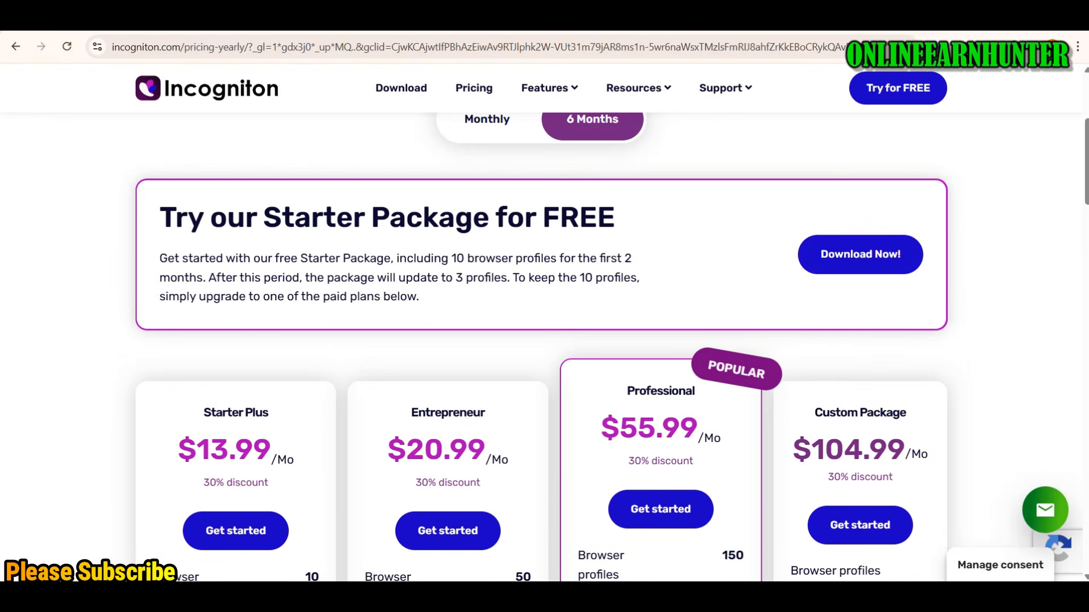
Step: Bring the Incogniton app forward and enlarge it to show the cpagrip, heycash 1 and prime opinion profiles
{"action": "key", "text": "alt+Tab"}
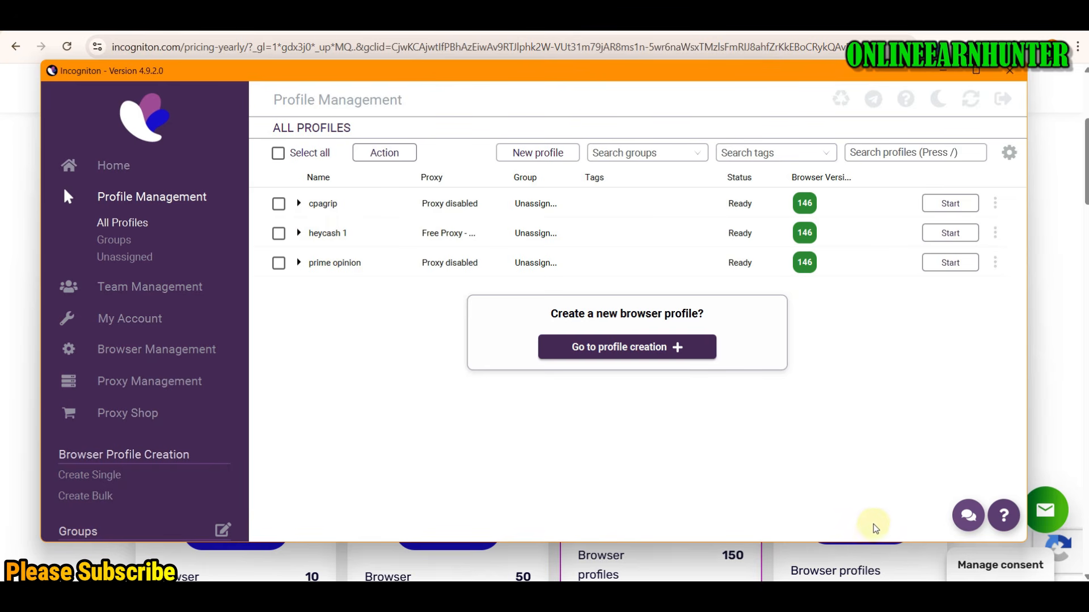
{"action": "left_click_drag", "start_coordinate": [876, 543], "coordinate": [877, 558]}
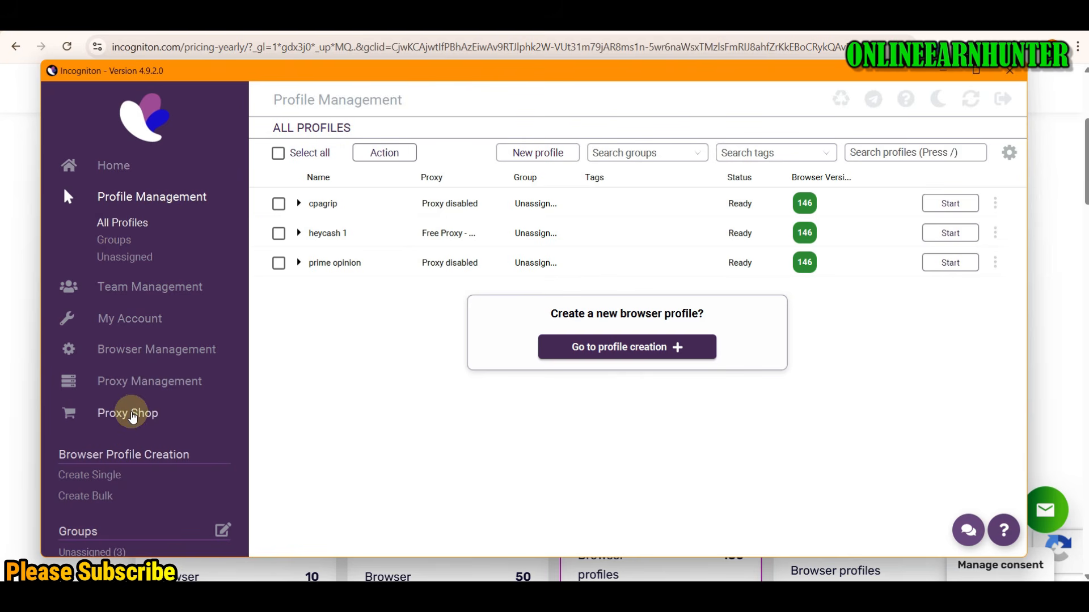
{"action": "left_click", "coordinate": [133, 417]}
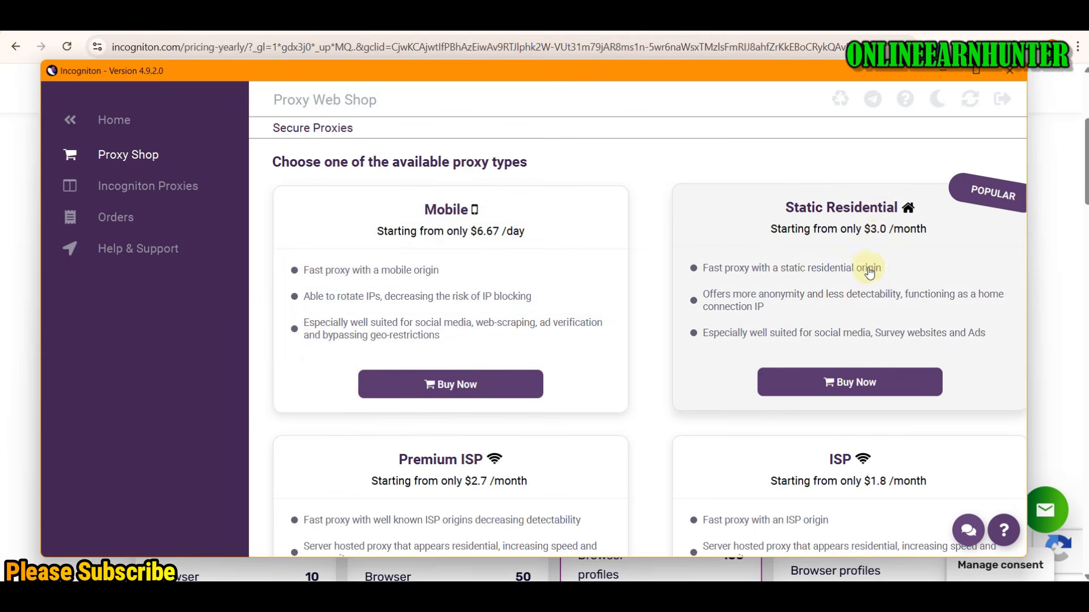
{"action": "scroll", "coordinate": [765, 368], "scroll_direction": "down", "scroll_amount": 4}
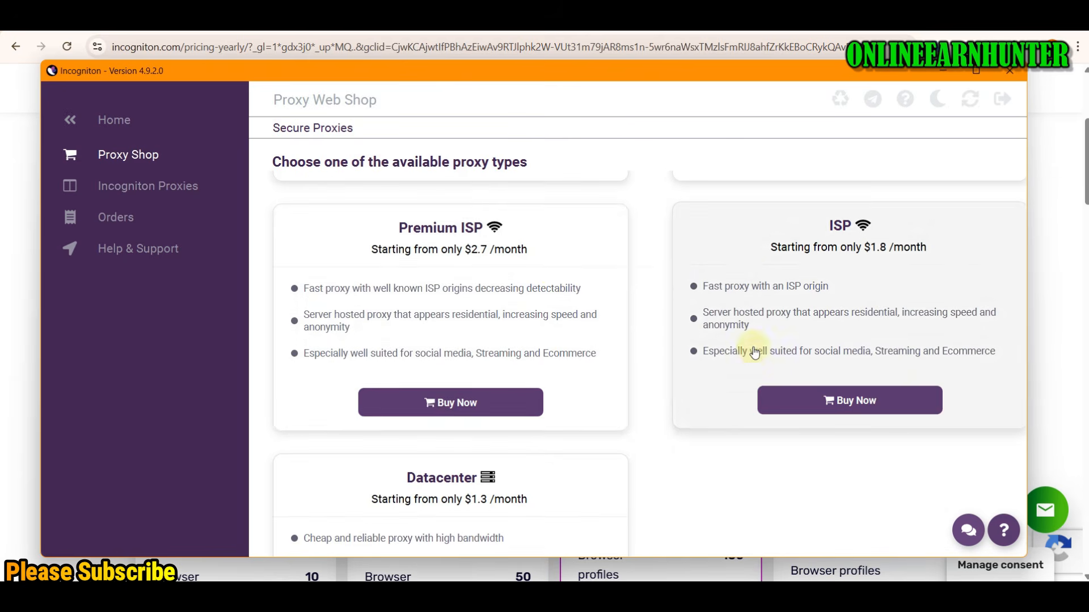
{"action": "scroll", "coordinate": [639, 389], "scroll_direction": "up", "scroll_amount": 2}
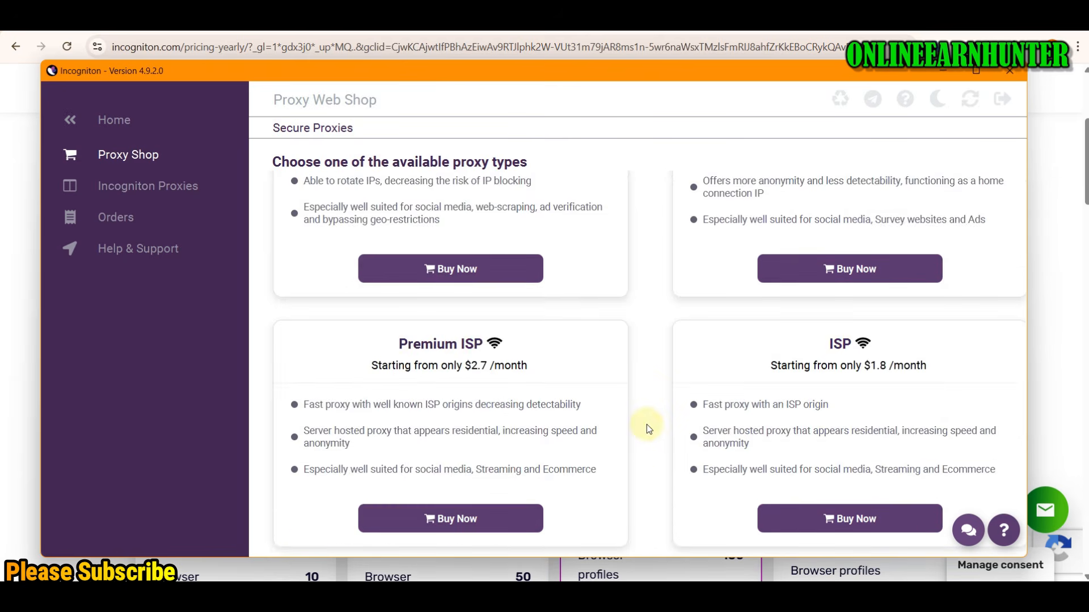
{"action": "scroll", "coordinate": [652, 460], "scroll_direction": "down", "scroll_amount": 4}
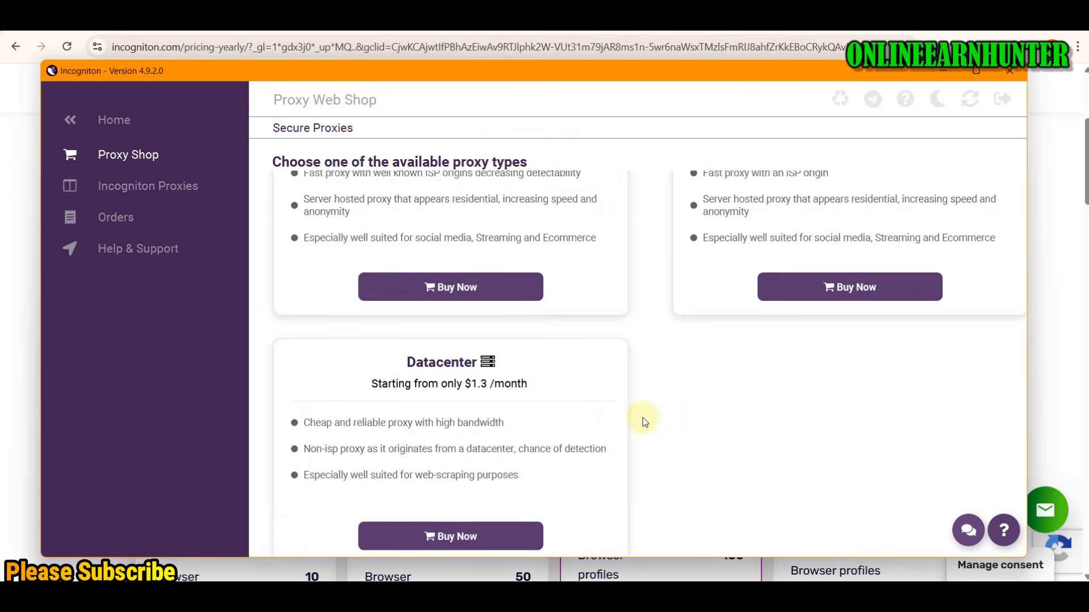
{"action": "scroll", "coordinate": [267, 286], "scroll_direction": "up", "scroll_amount": 2}
{"action": "scroll", "coordinate": [214, 259], "scroll_direction": "down", "scroll_amount": 1}
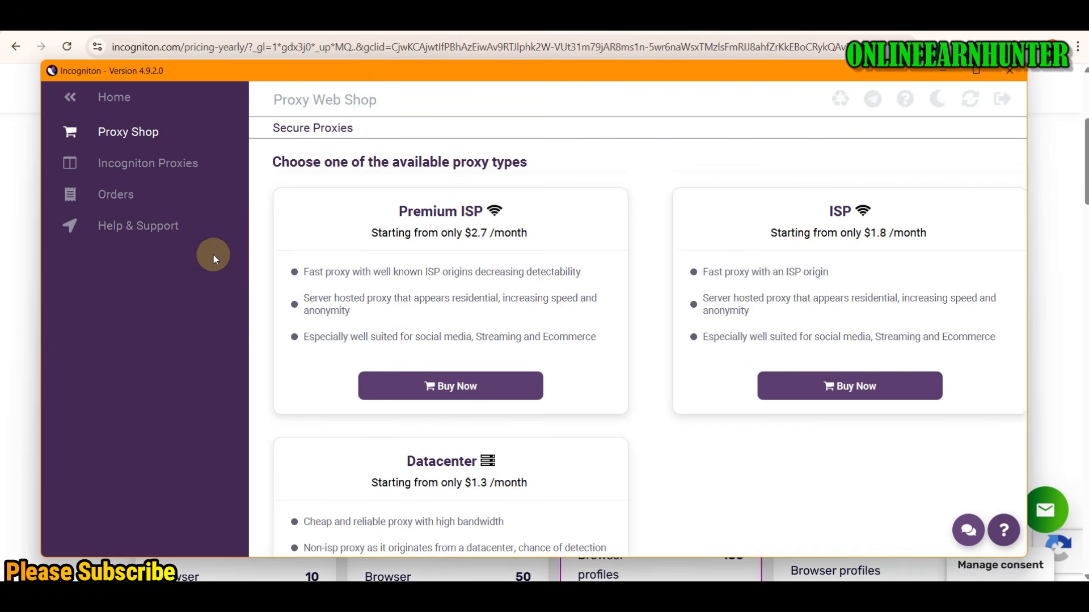
{"action": "scroll", "coordinate": [213, 254], "scroll_direction": "up", "scroll_amount": 1}
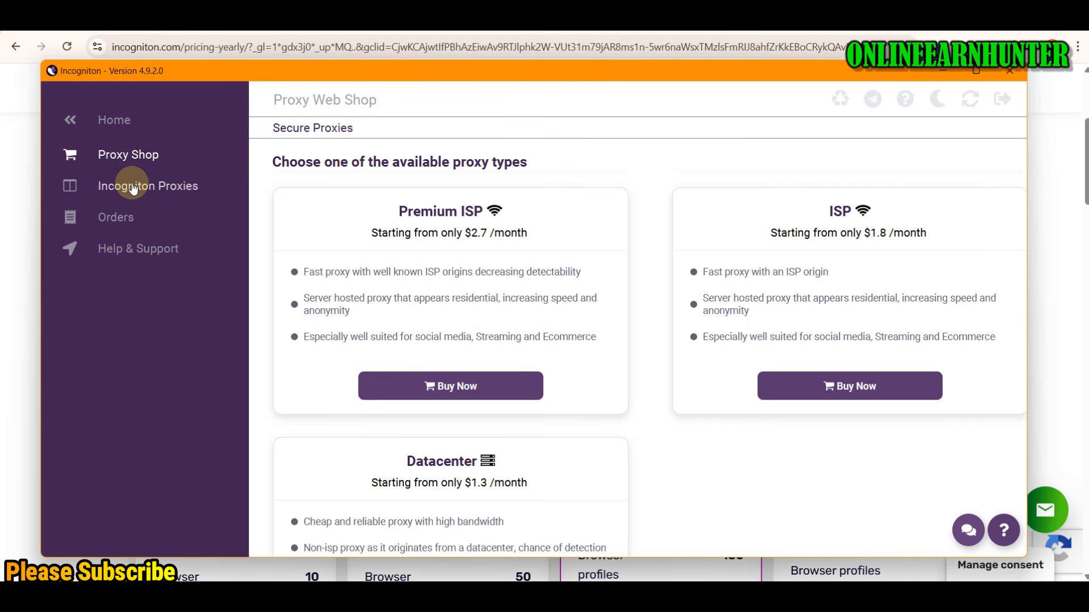
{"action": "left_click", "coordinate": [117, 118]}
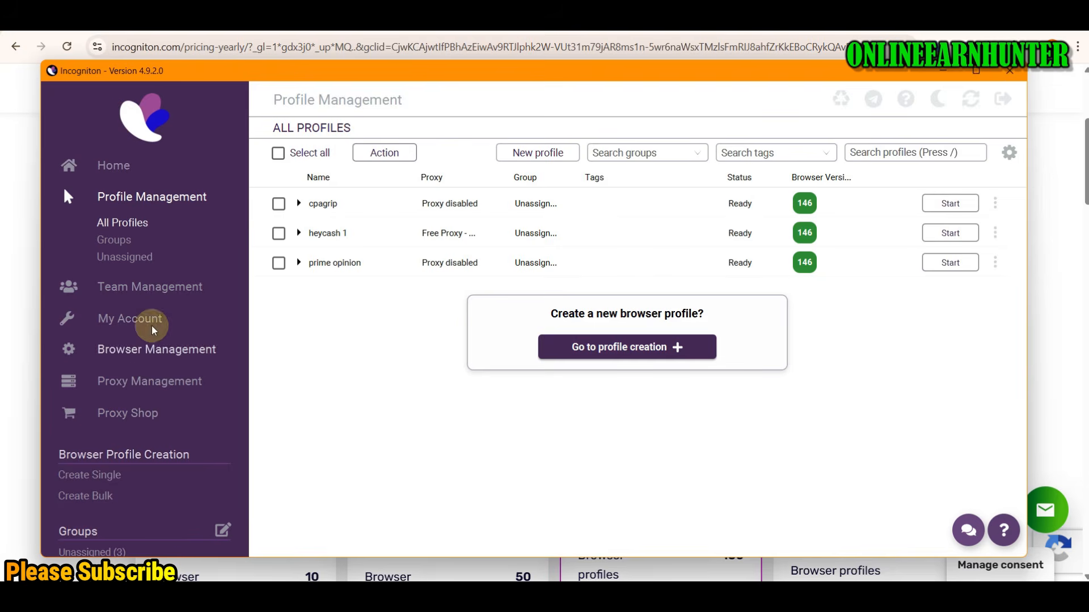
{"action": "left_click", "coordinate": [132, 420]}
{"action": "left_click", "coordinate": [136, 191]}
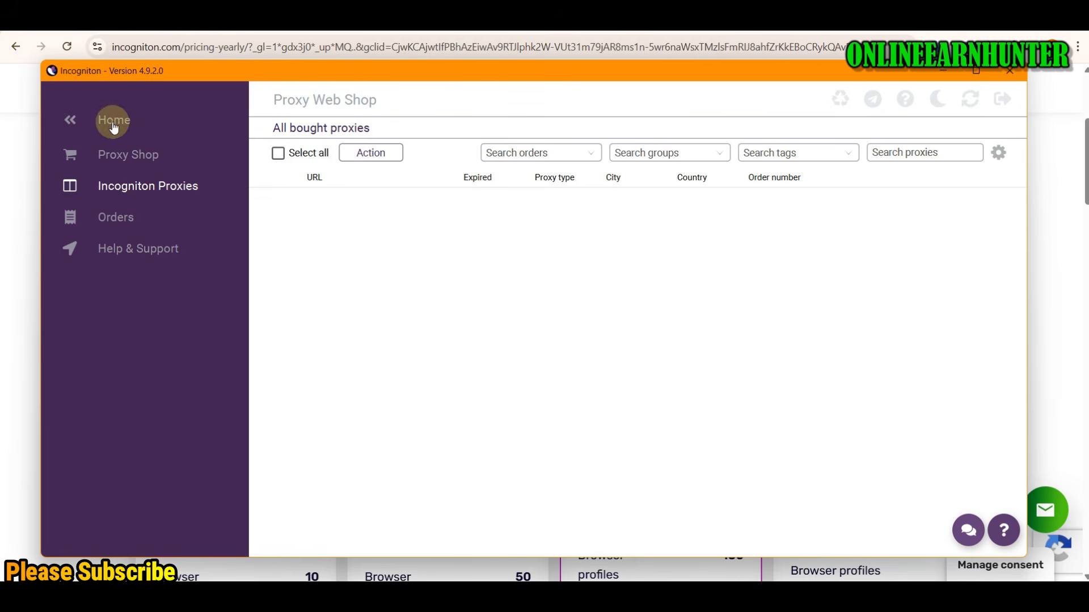
{"action": "left_click", "coordinate": [122, 154]}
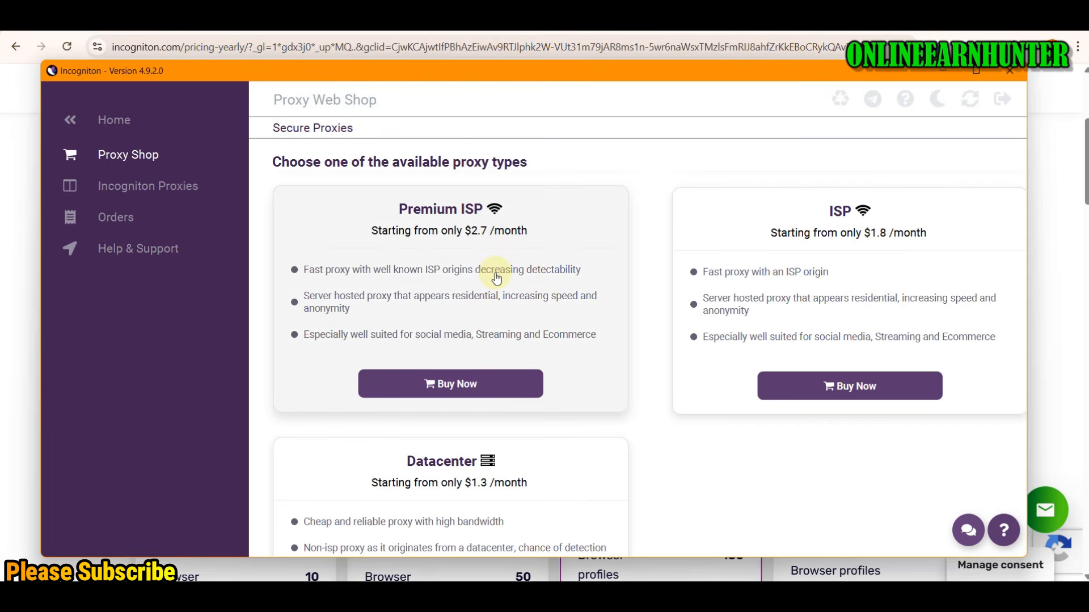
{"action": "left_click", "coordinate": [105, 122]}
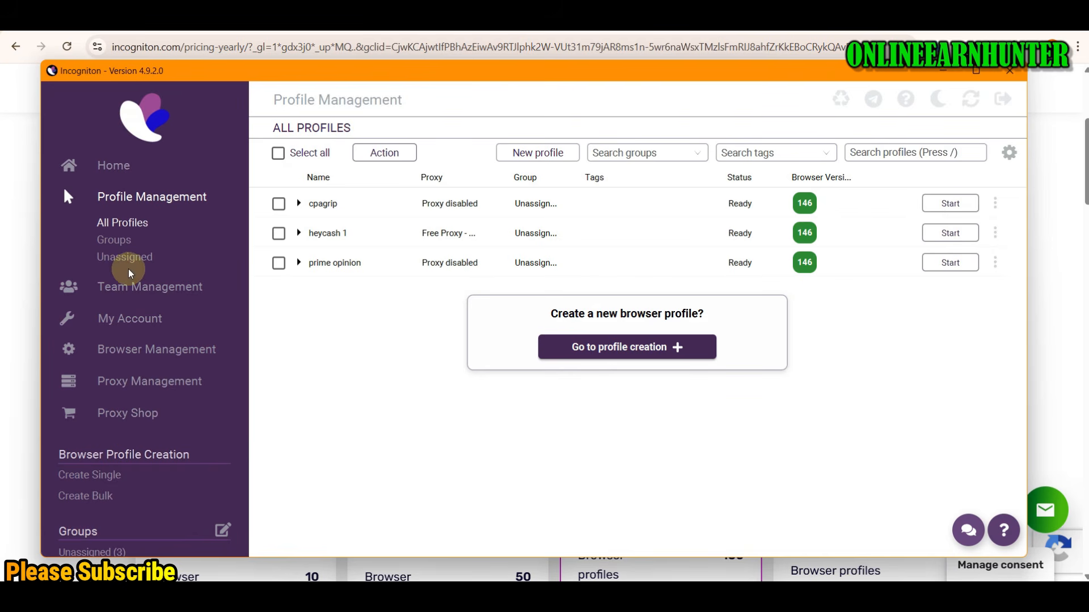
Step: Start a profile named 'opinion edge', keeping browser Version 146, and reach its Proxy page
{"action": "left_click", "coordinate": [122, 172]}
{"action": "left_click", "coordinate": [620, 346]}
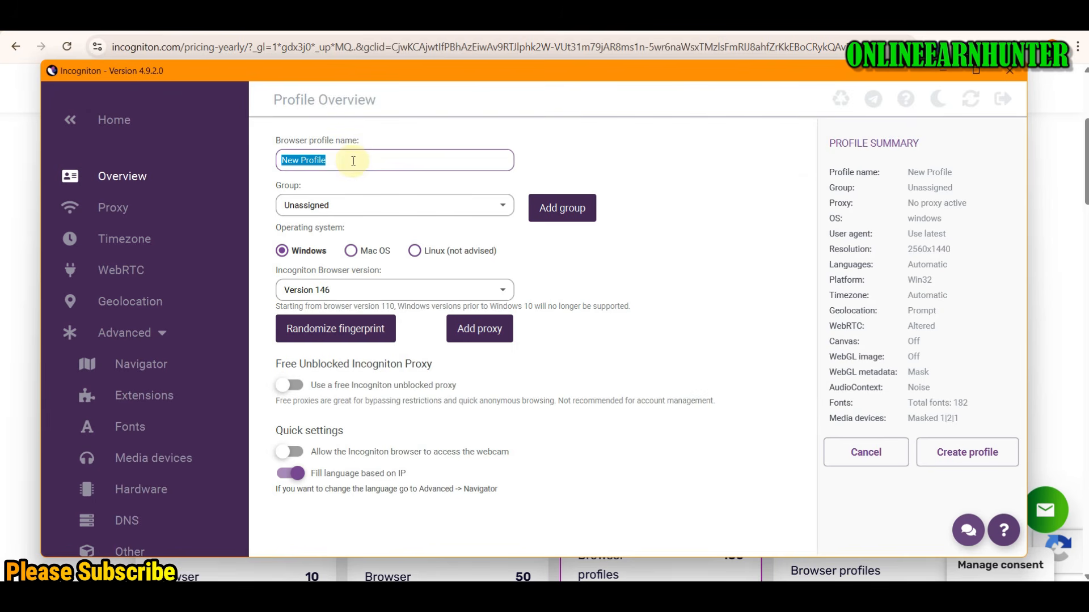
{"action": "type", "text": "opinion "}
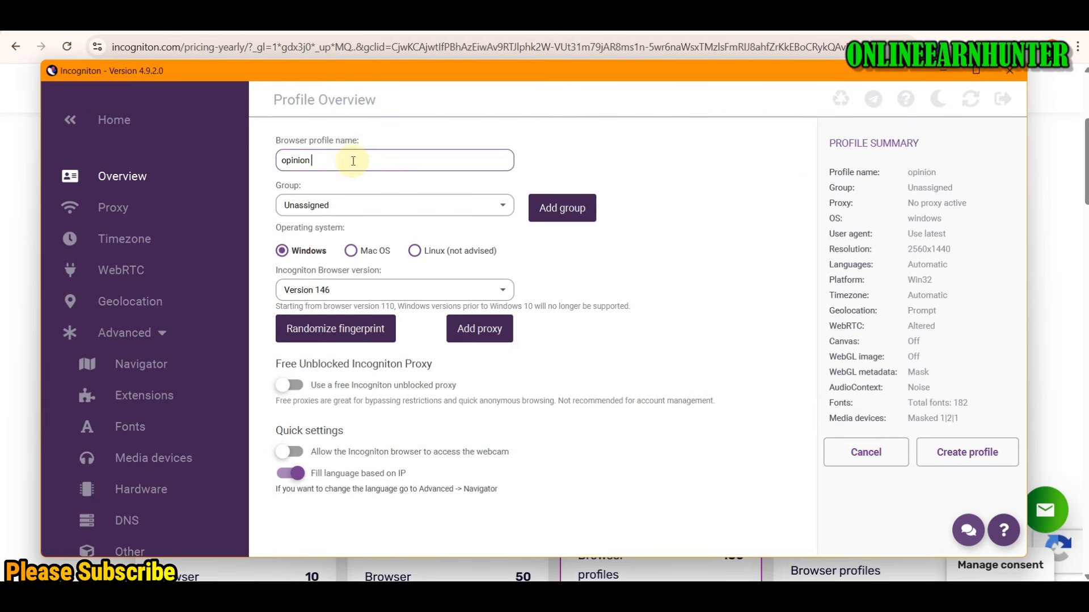
{"action": "type", "text": "edge"}
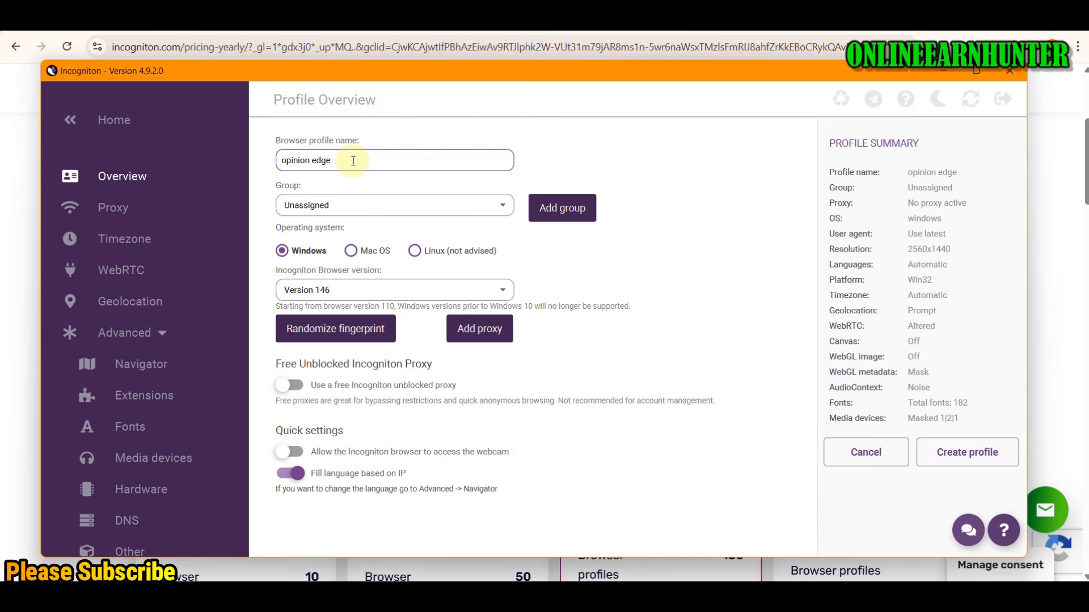
{"action": "left_click", "coordinate": [329, 291]}
{"action": "left_click", "coordinate": [323, 314]}
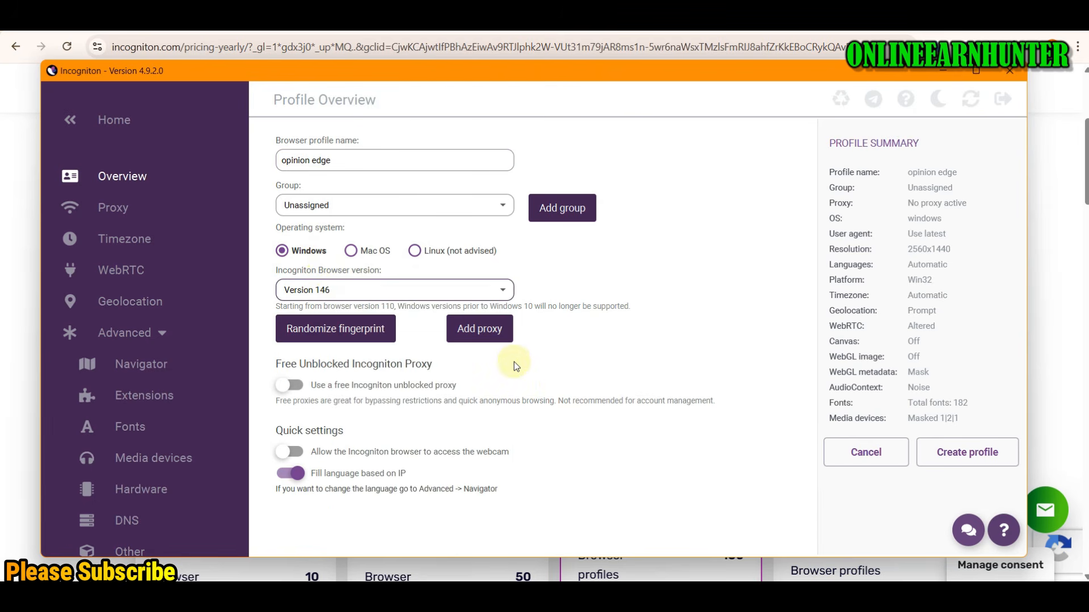
{"action": "left_click", "coordinate": [483, 329]}
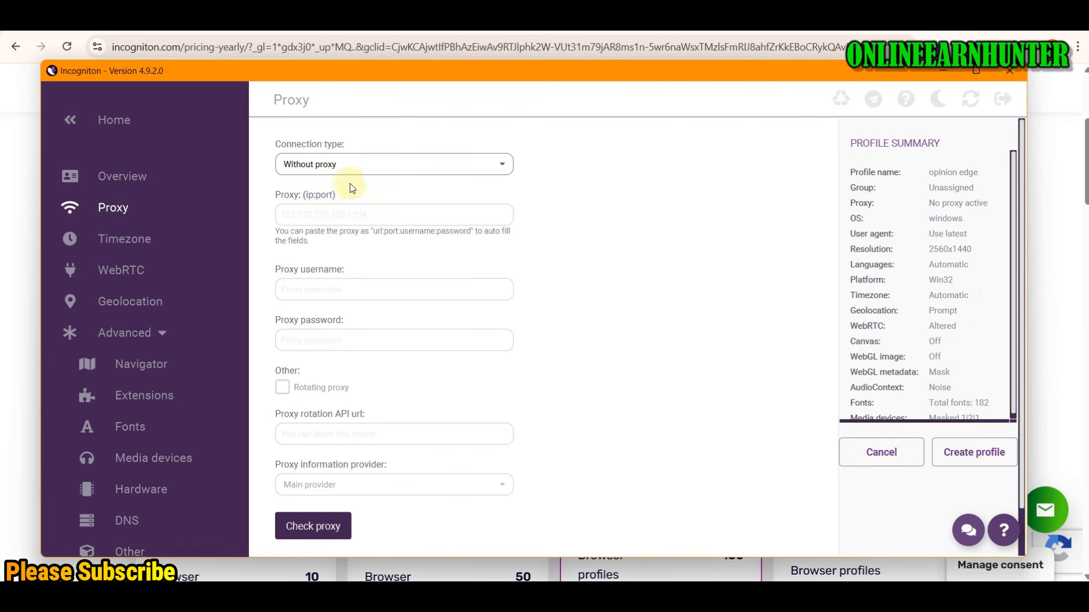
Step: Select SOCKS5 as the profile's proxy connection type
{"action": "left_click", "coordinate": [335, 168]}
{"action": "left_click", "coordinate": [318, 254]}
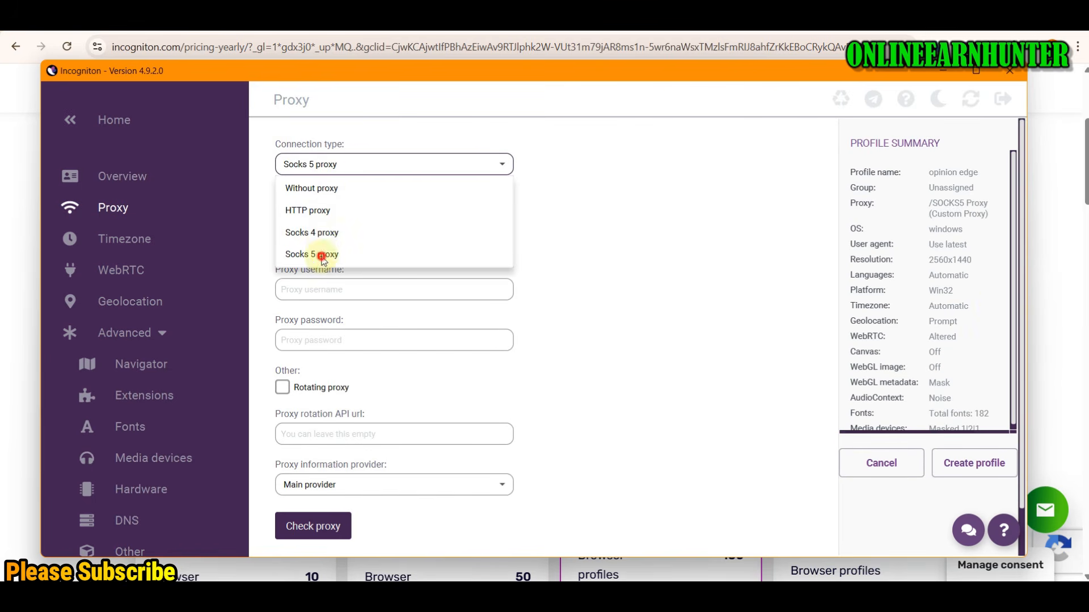
{"action": "left_click", "coordinate": [327, 214]}
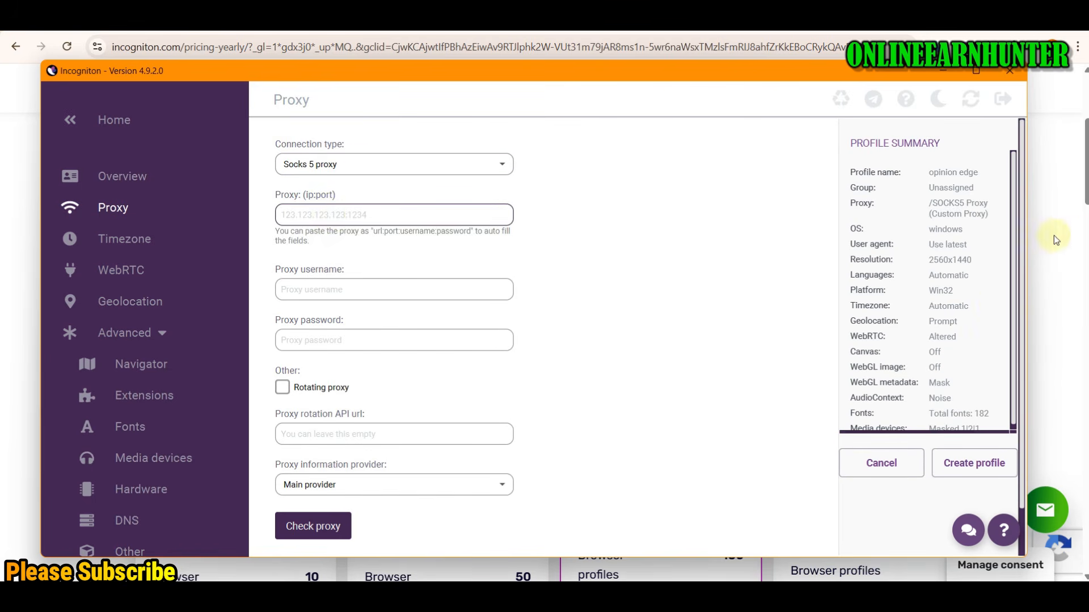
Step: Discard the unfinished profile and begin a fresh profile creation
{"action": "left_click", "coordinate": [881, 463]}
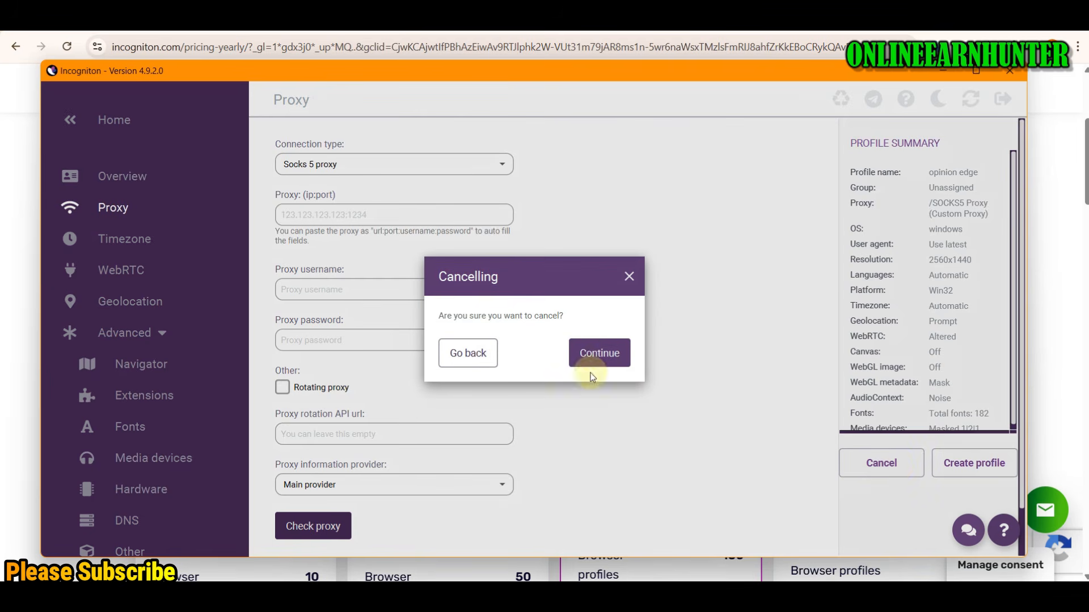
{"action": "left_click", "coordinate": [601, 362]}
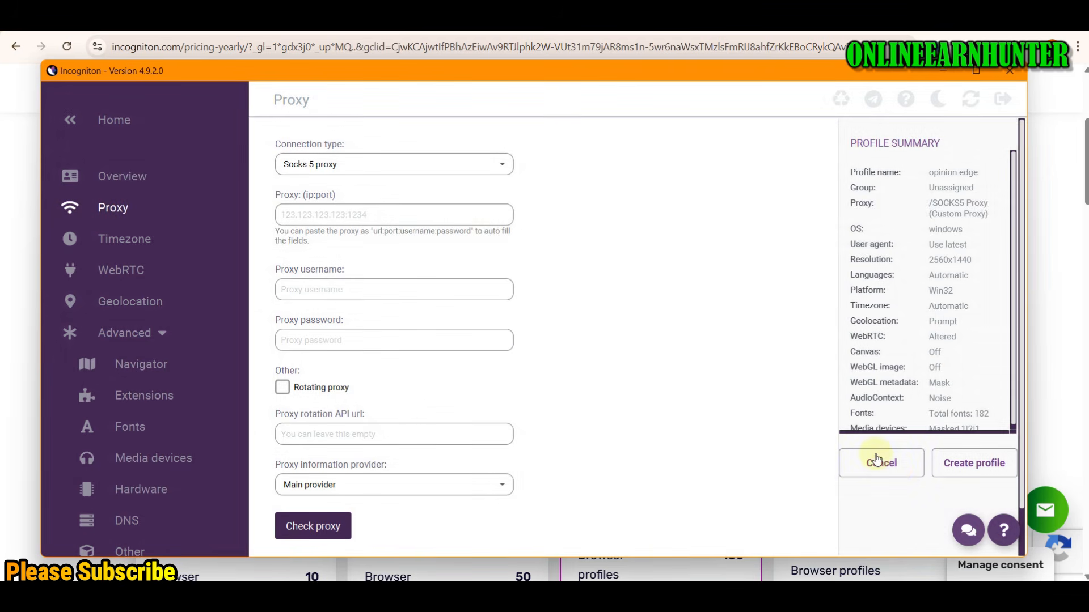
{"action": "left_click", "coordinate": [889, 463]}
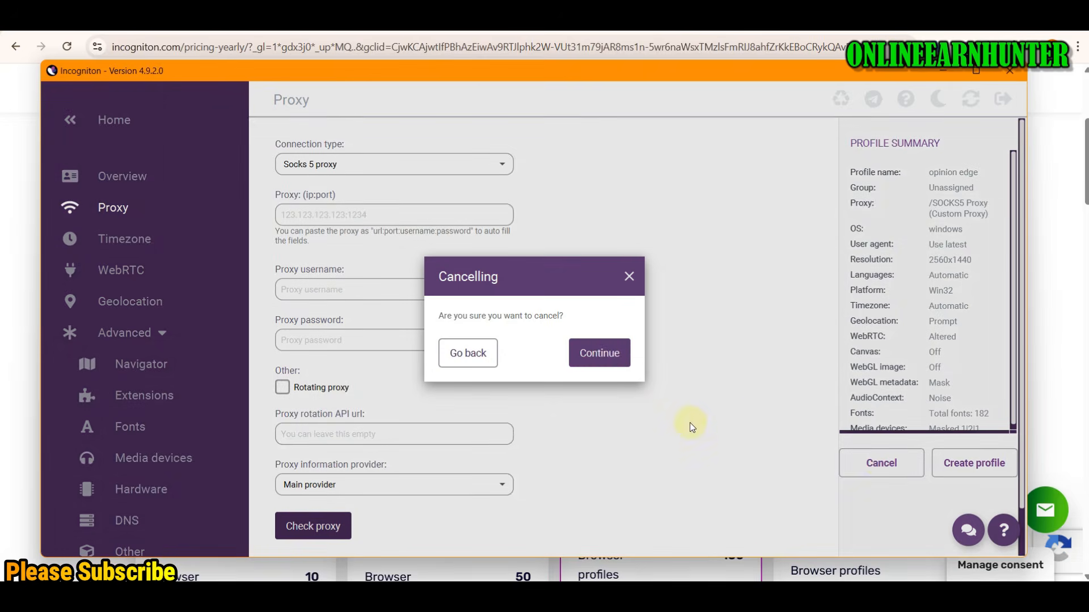
{"action": "left_click", "coordinate": [610, 360]}
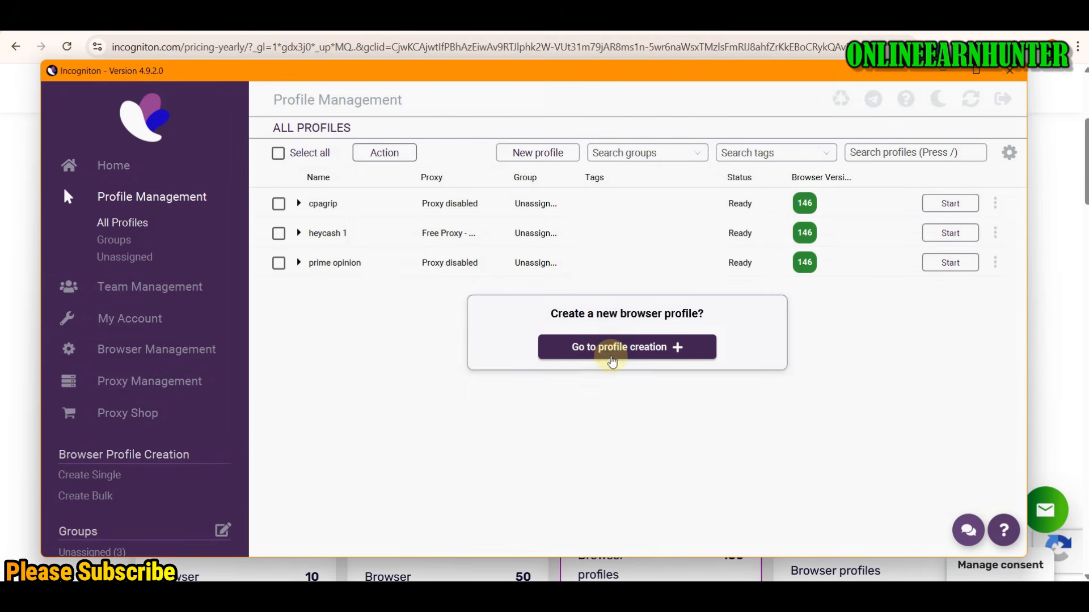
{"action": "left_click", "coordinate": [649, 347]}
Step: Name the new profile 'opinion edge' and keep browser Version 146
{"action": "type", "text": "opinion edge"}
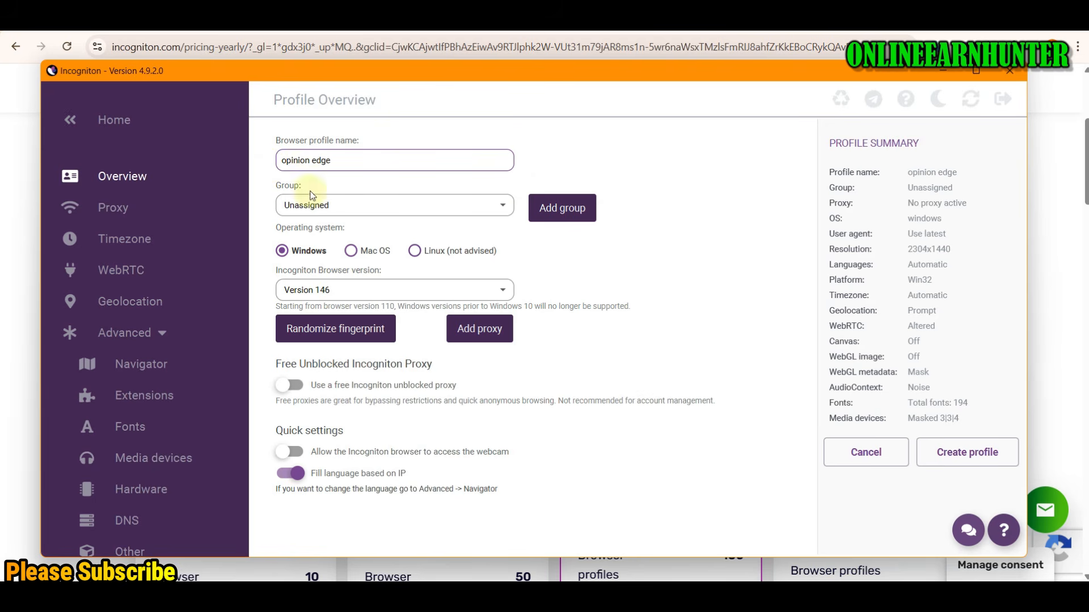
{"action": "left_click", "coordinate": [363, 292]}
{"action": "left_click", "coordinate": [343, 311]}
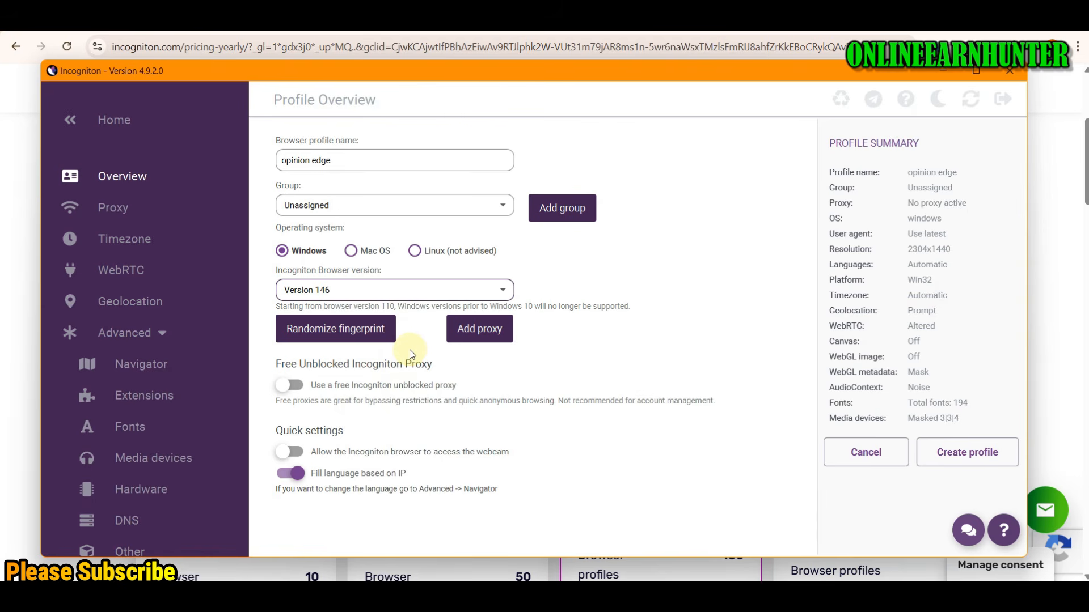
Step: Toggle the free unblocked proxy (United States) and webcam access on, then both back off
{"action": "left_click", "coordinate": [295, 385]}
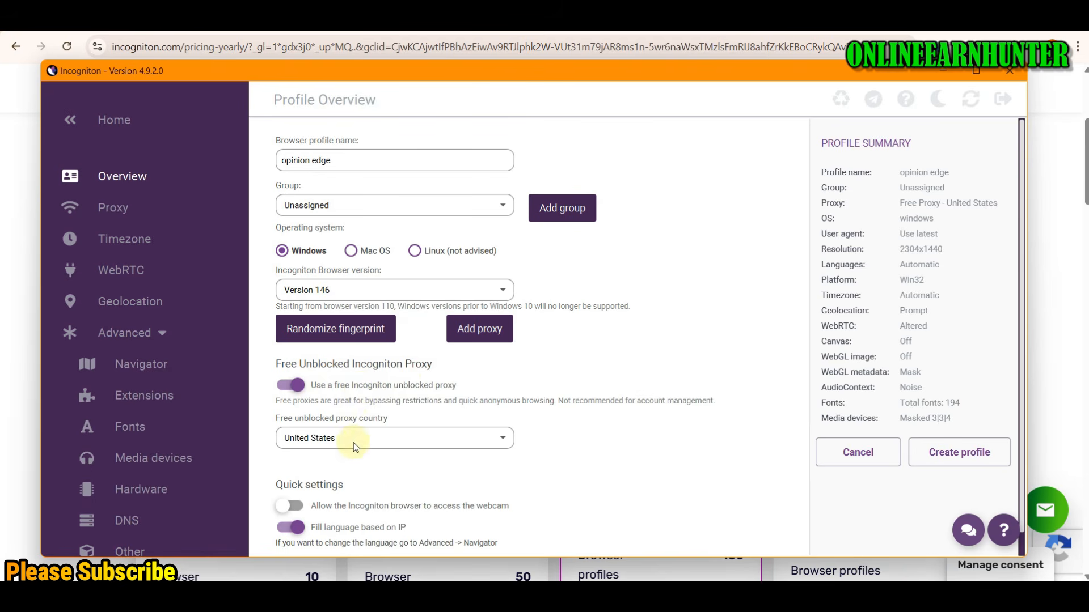
{"action": "left_click", "coordinate": [338, 440]}
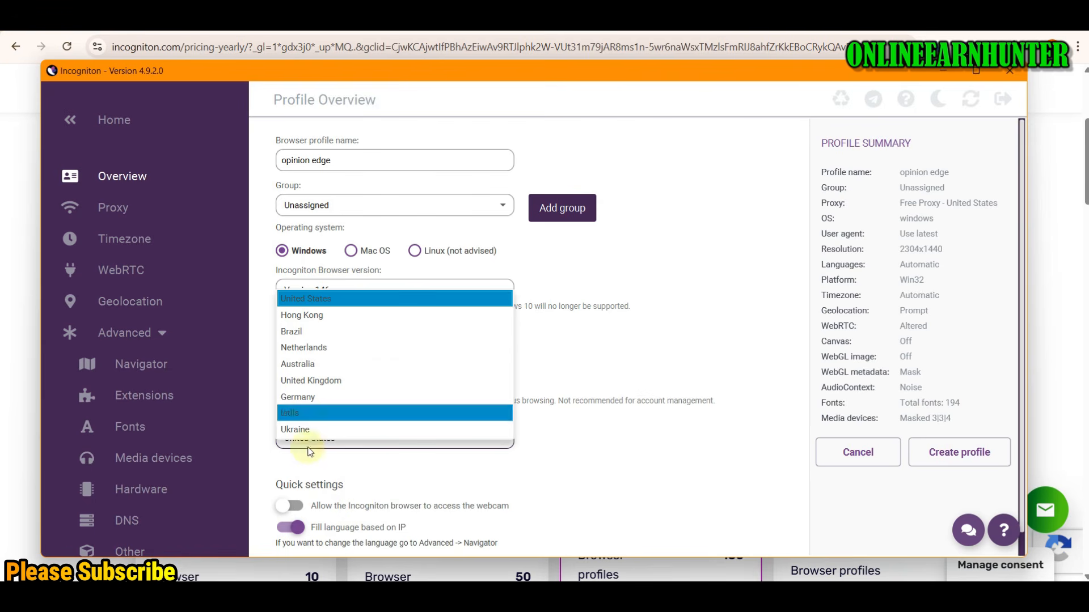
{"action": "left_click", "coordinate": [305, 298]}
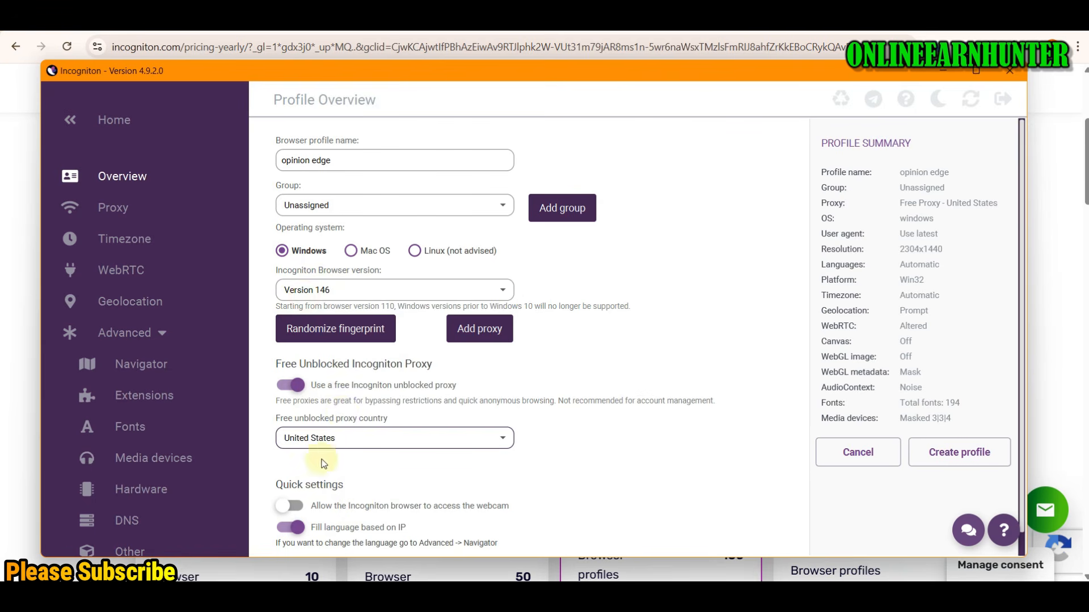
{"action": "scroll", "coordinate": [443, 504], "scroll_direction": "down", "scroll_amount": 1}
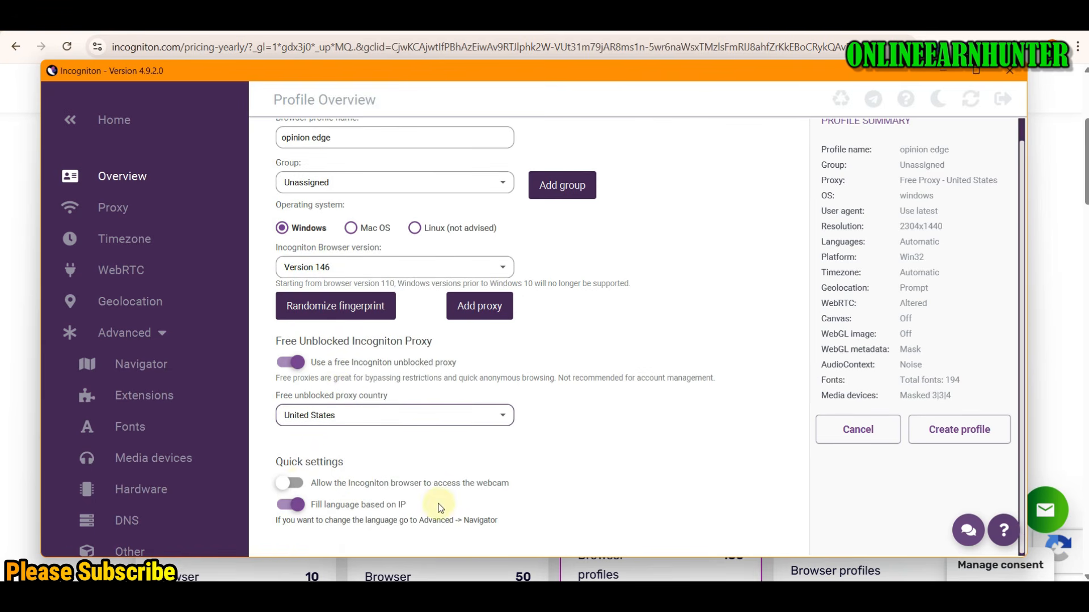
{"action": "left_click", "coordinate": [297, 484]}
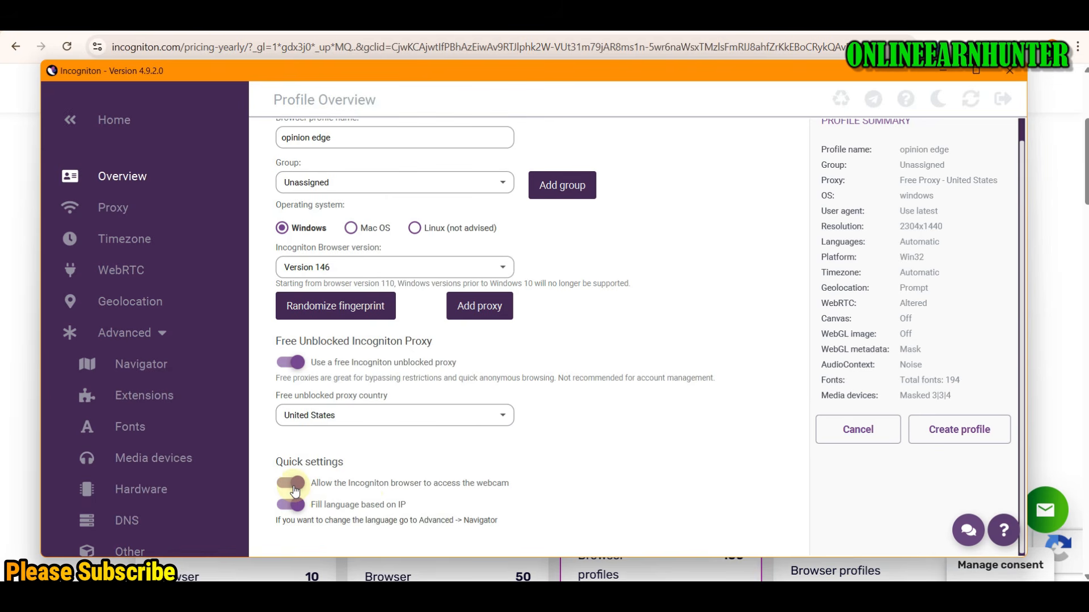
{"action": "left_click", "coordinate": [294, 486]}
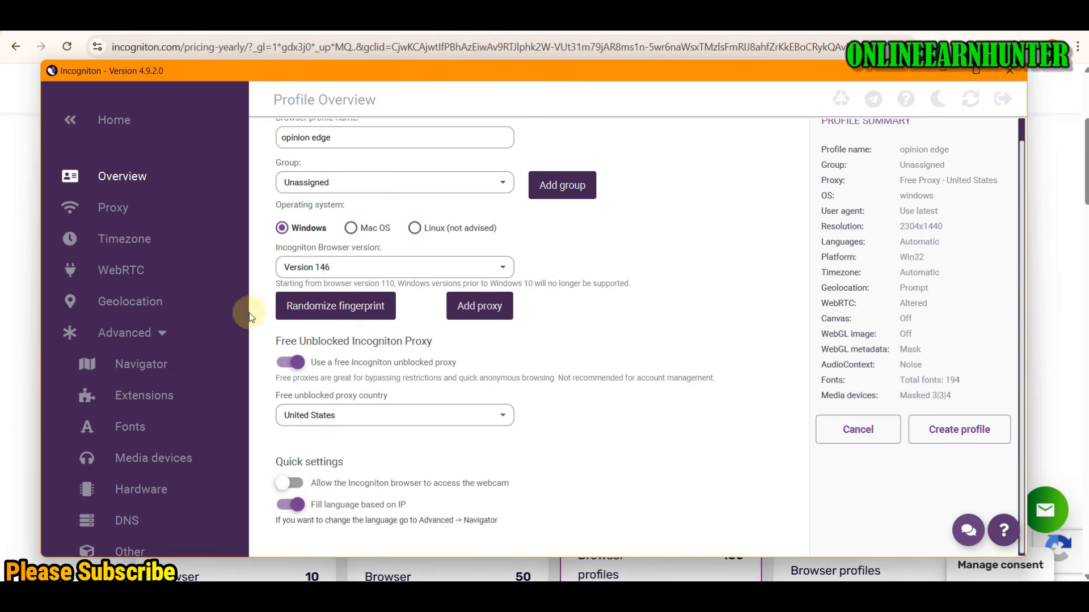
{"action": "left_click", "coordinate": [298, 366]}
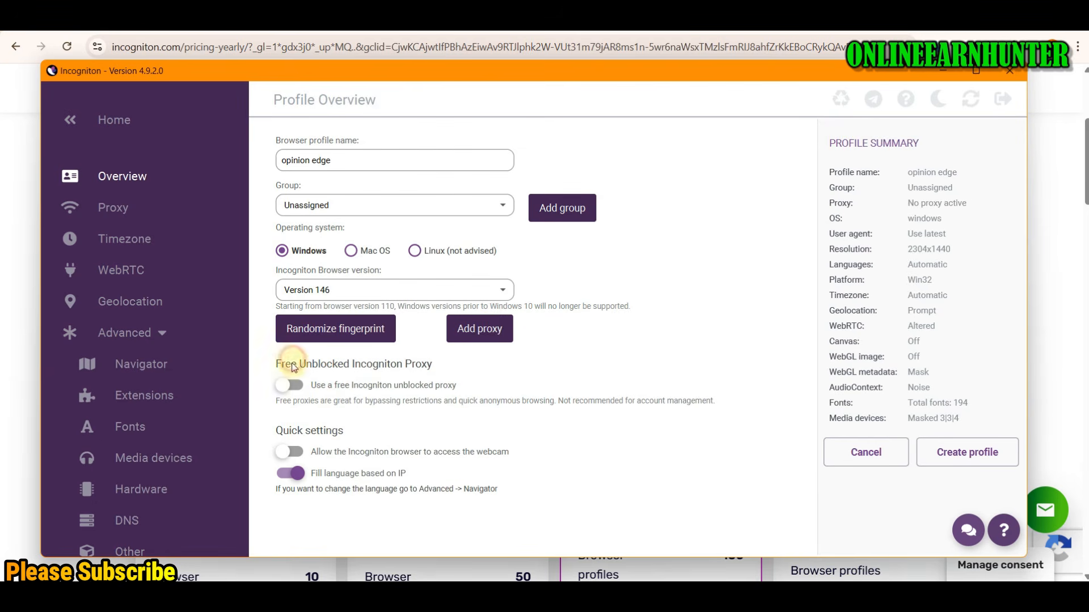
Step: Set up a SOCKS5 proxy with address 69.10.54.87:5507
{"action": "left_click", "coordinate": [478, 330]}
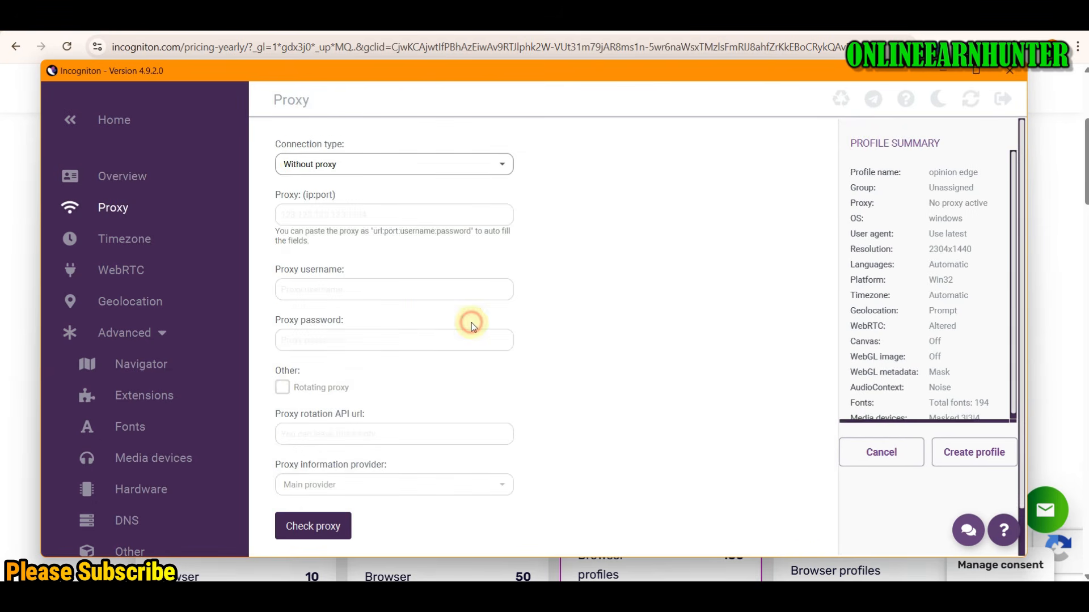
{"action": "left_click", "coordinate": [352, 164]}
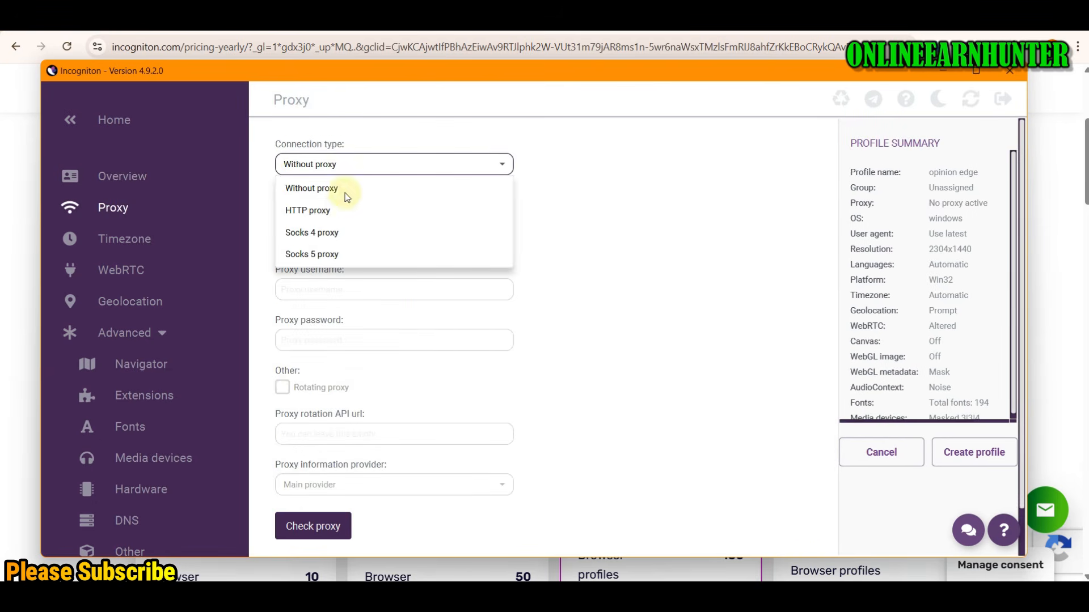
{"action": "left_click", "coordinate": [348, 253]}
{"action": "left_click", "coordinate": [334, 215]}
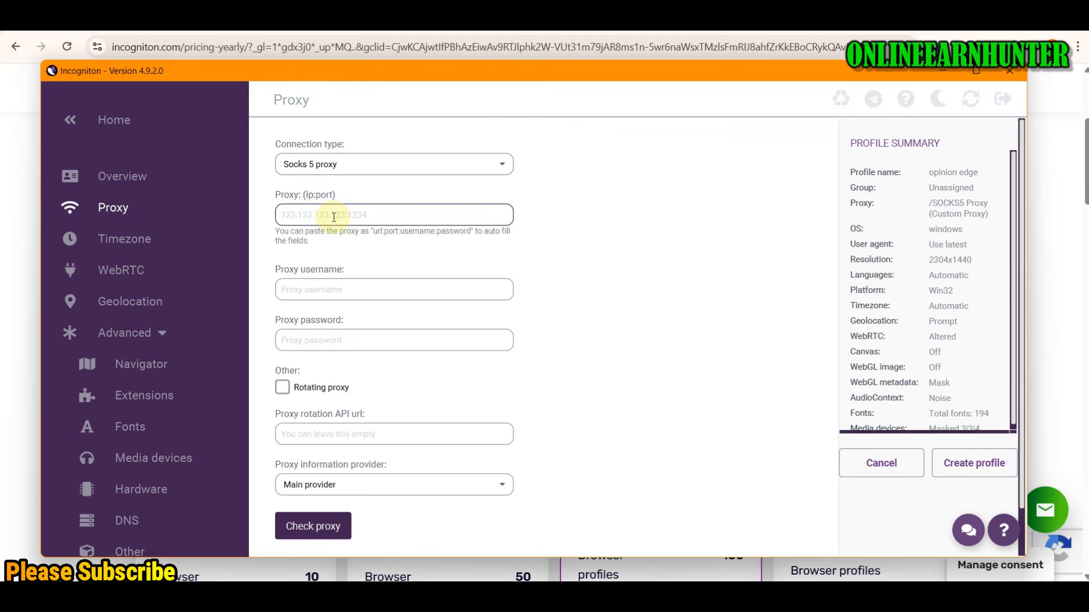
{"action": "type", "text": "69.10.54.87:5507"}
Step: Enter the proxy username and password, keep Main provider, and verify a United States connection
{"action": "left_click", "coordinate": [434, 288]}
{"action": "type", "text": "i"}
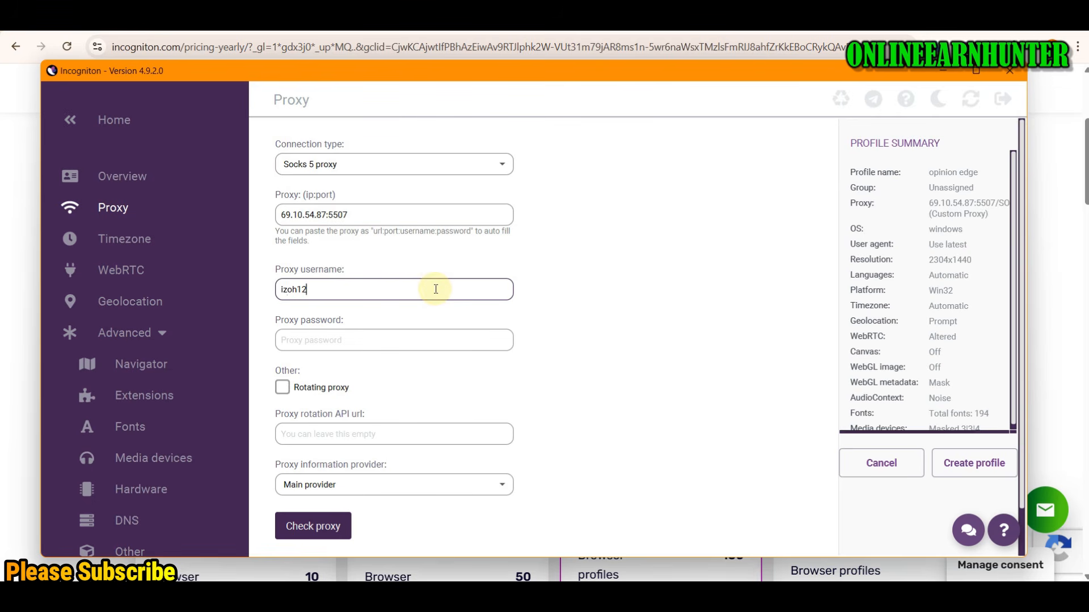
{"action": "left_click", "coordinate": [426, 338]}
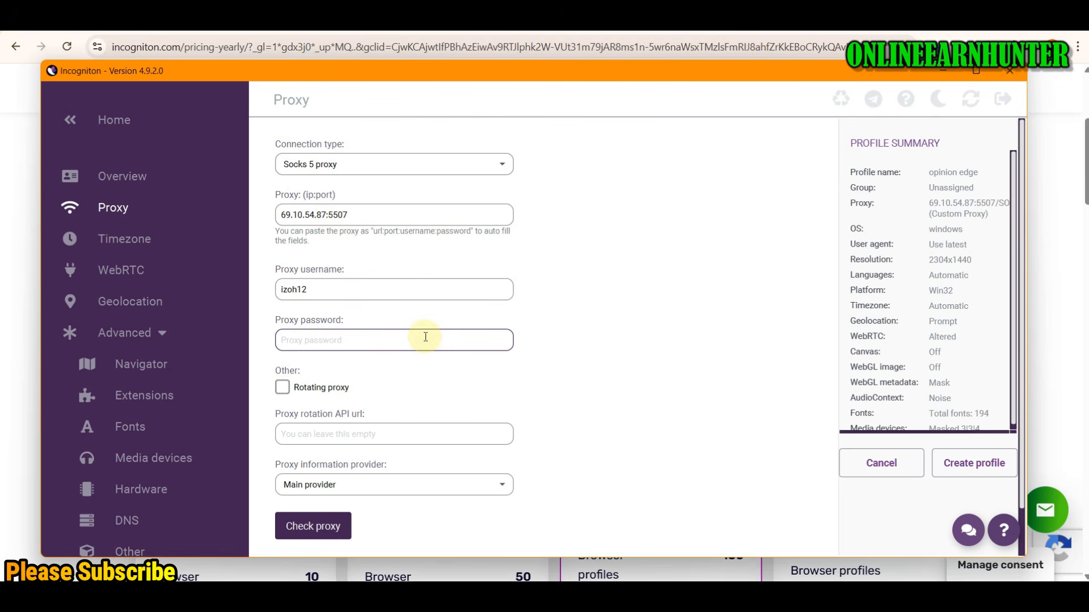
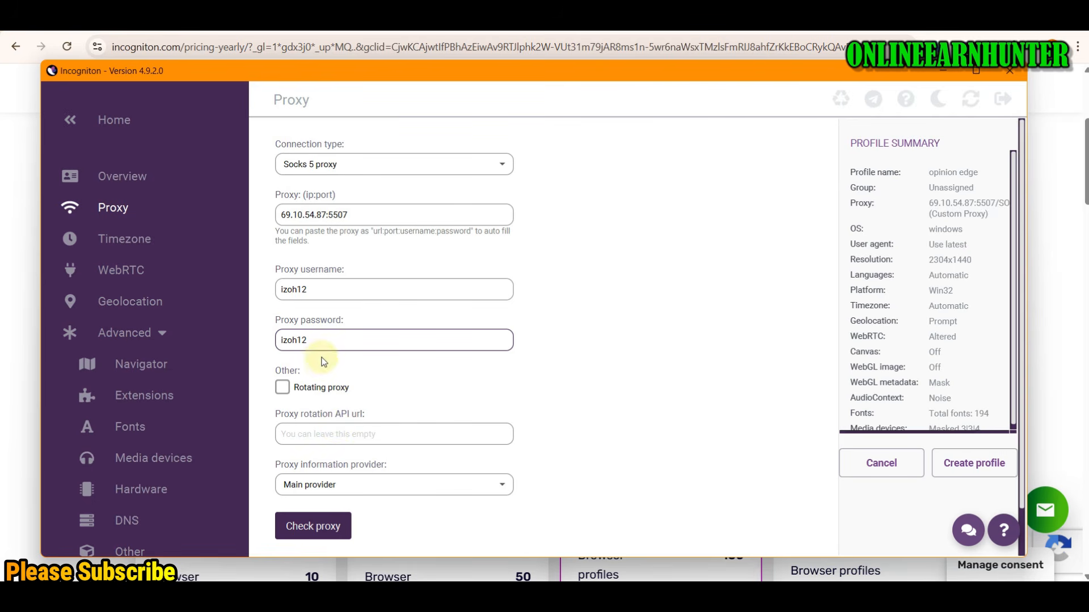
{"action": "left_click", "coordinate": [380, 484]}
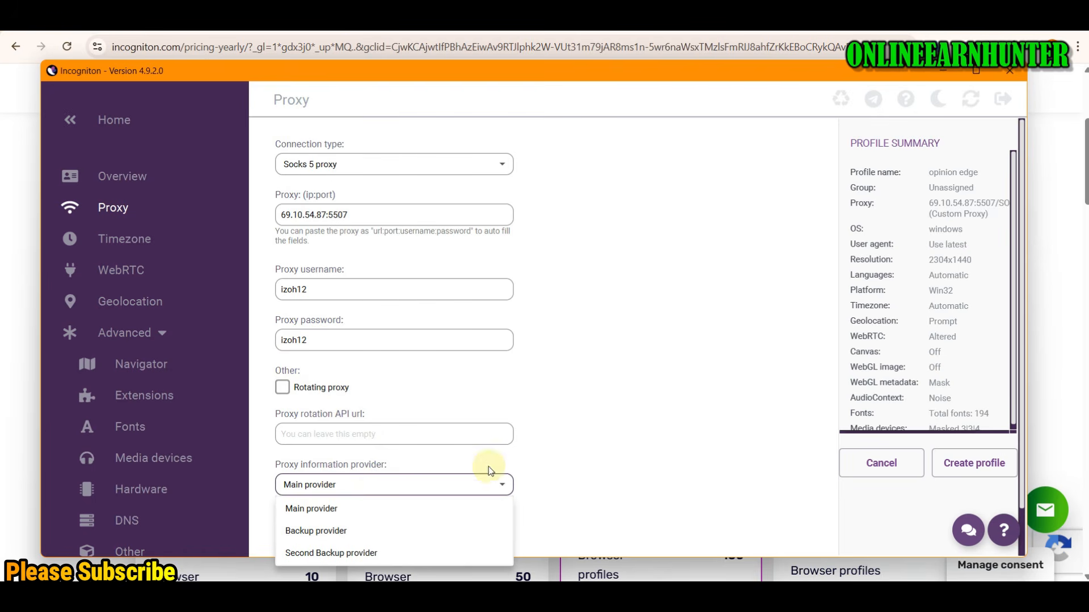
{"action": "left_click", "coordinate": [575, 463]}
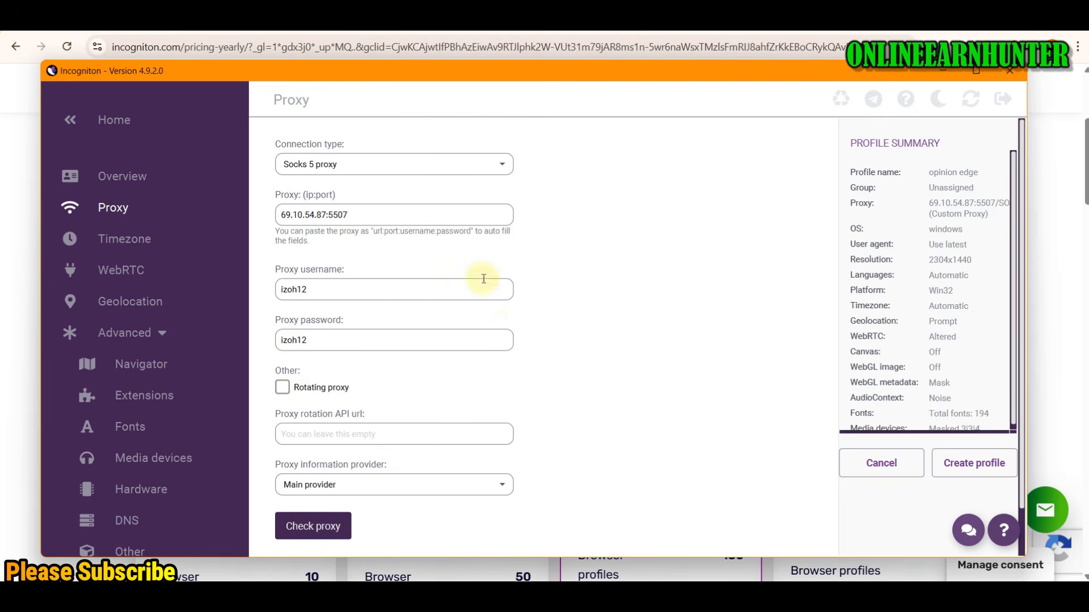
{"action": "left_click", "coordinate": [321, 533]}
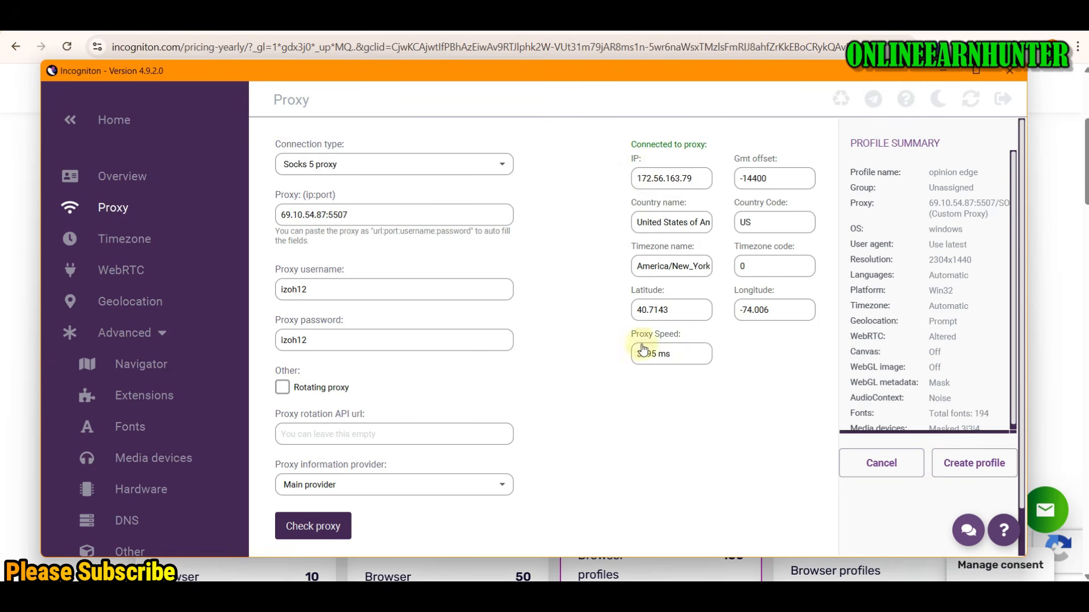
Step: Create the opinion edge profile, select it in the list, and start its browser
{"action": "left_click", "coordinate": [976, 470]}
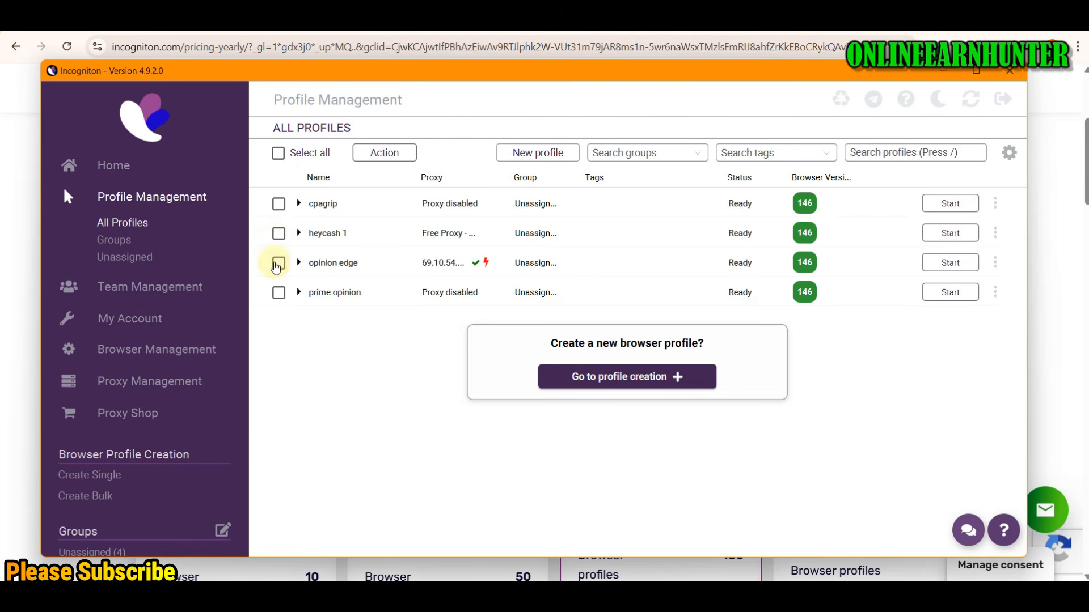
{"action": "left_click", "coordinate": [277, 263]}
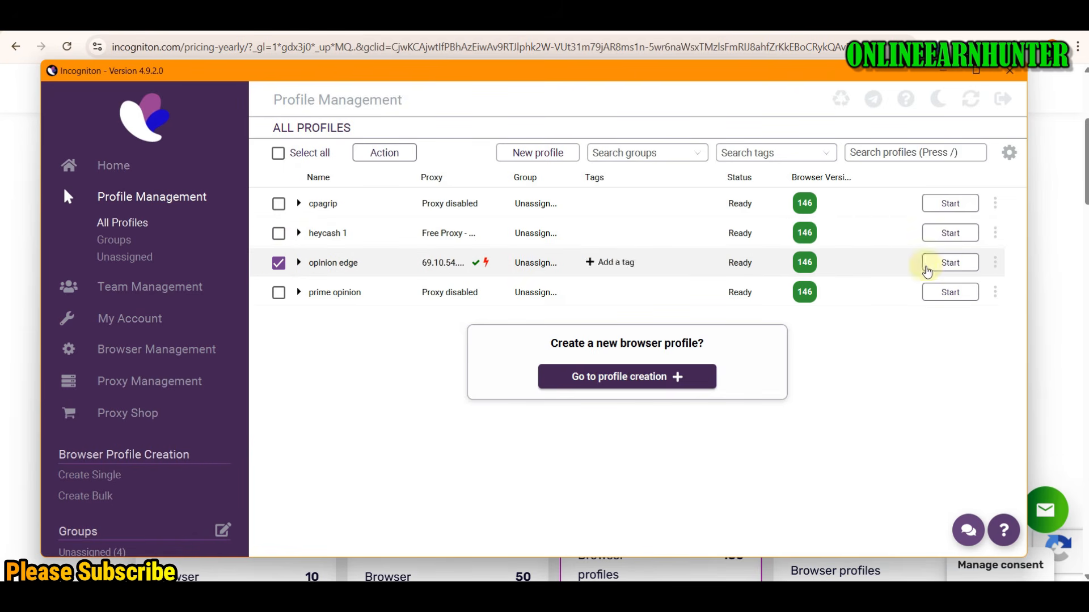
{"action": "left_click", "coordinate": [953, 266]}
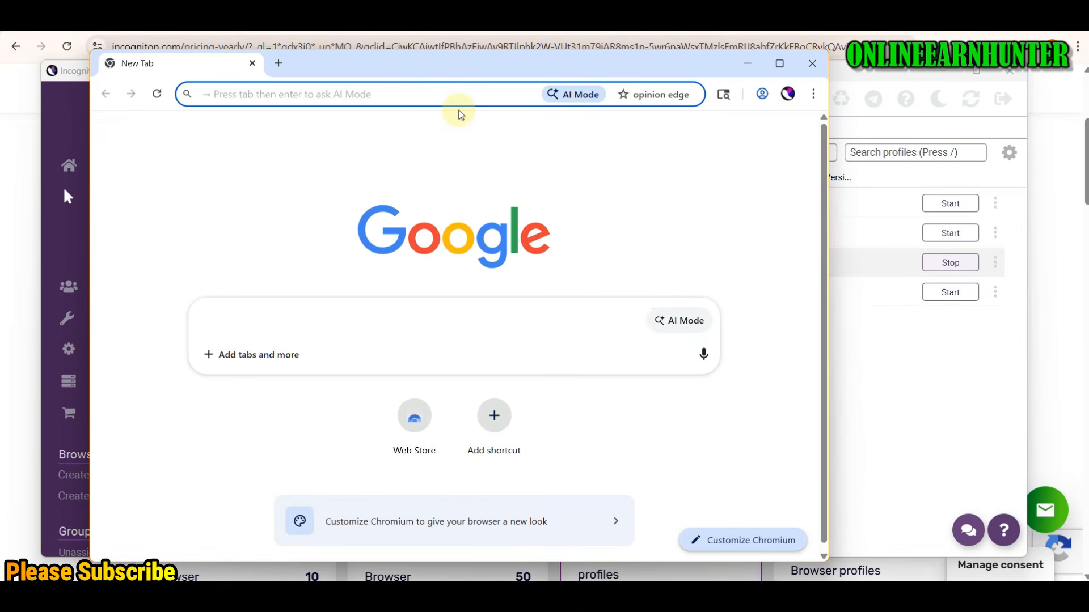
Step: Load whoer.net, bypassing the insecure-connection warning
{"action": "type", "text": "whoer."}
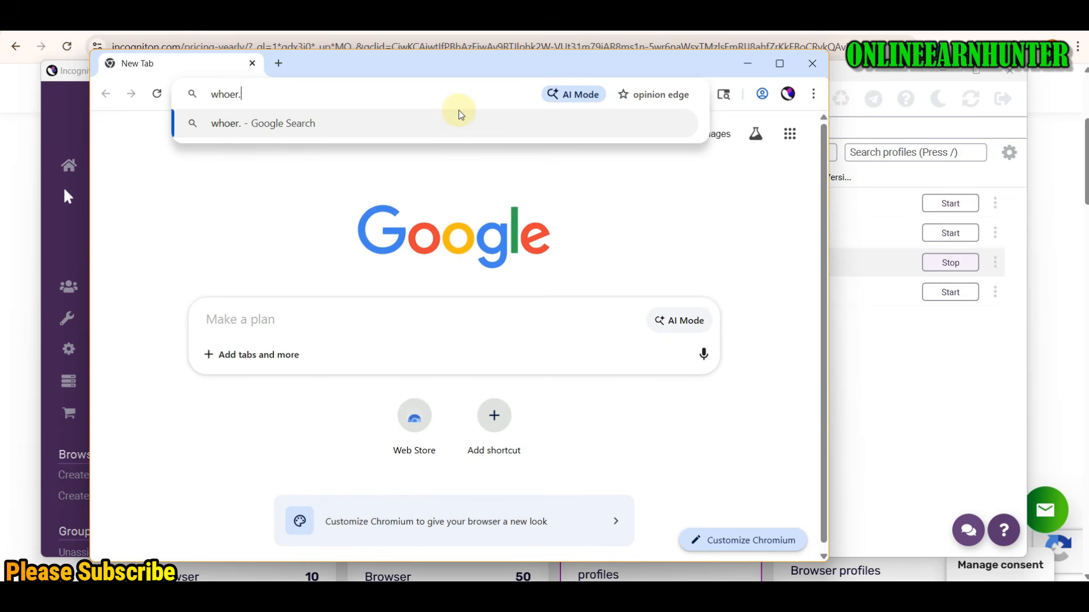
{"action": "type", "text": "net"}
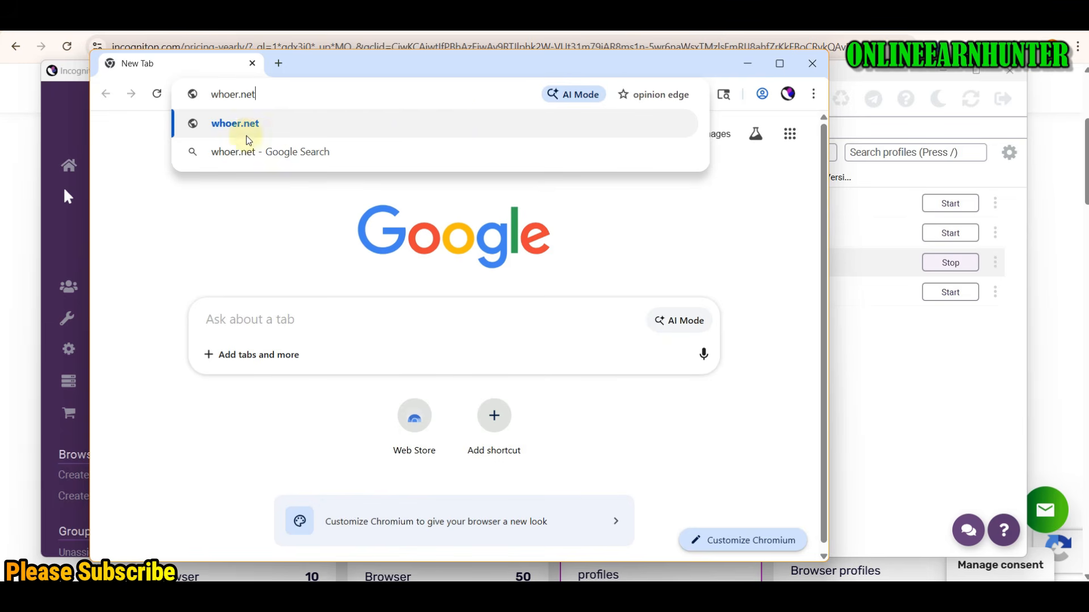
{"action": "left_click", "coordinate": [254, 123]}
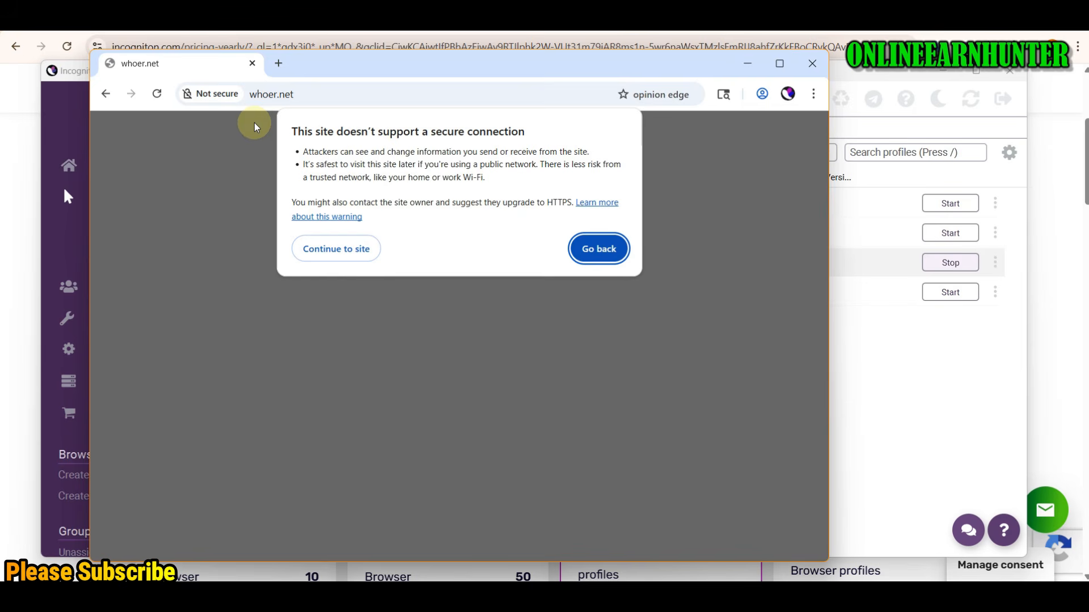
{"action": "left_click", "coordinate": [364, 247]}
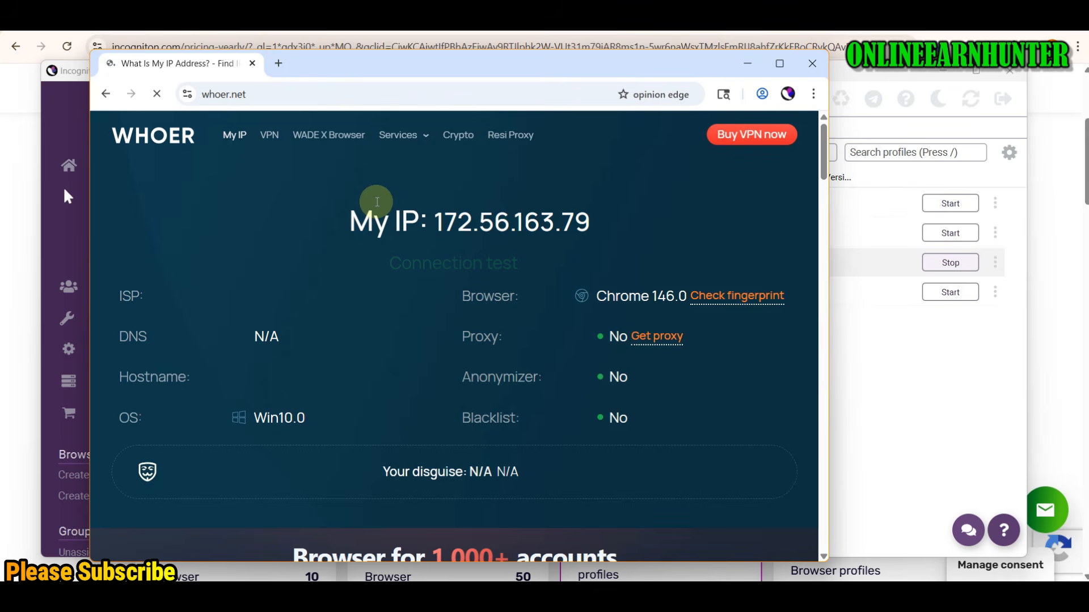
{"action": "left_click_drag", "start_coordinate": [433, 74], "coordinate": [433, 60]}
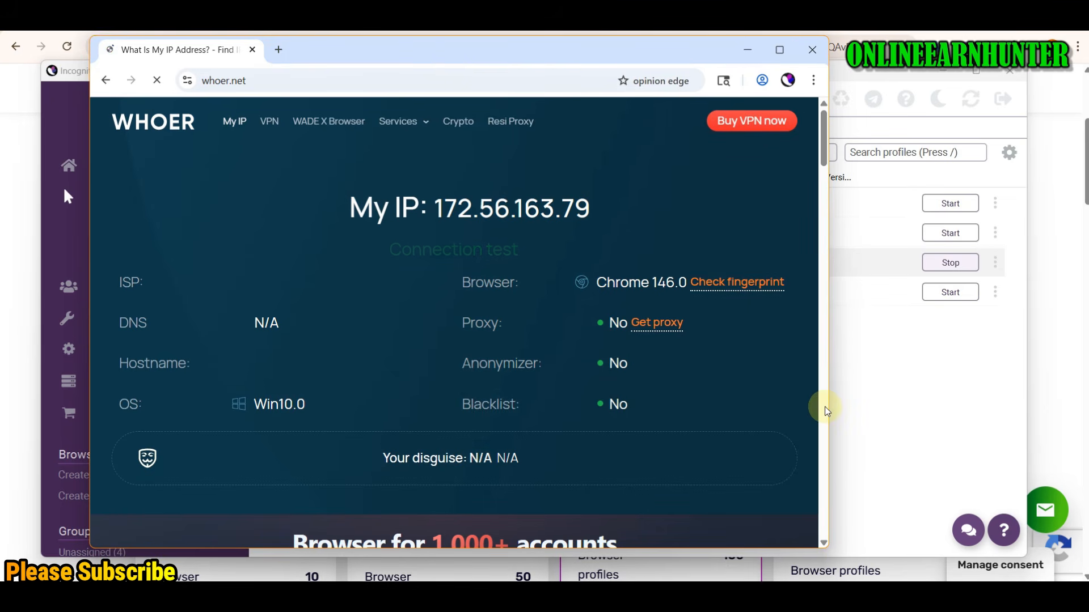
{"action": "left_click_drag", "start_coordinate": [829, 406], "coordinate": [925, 391]}
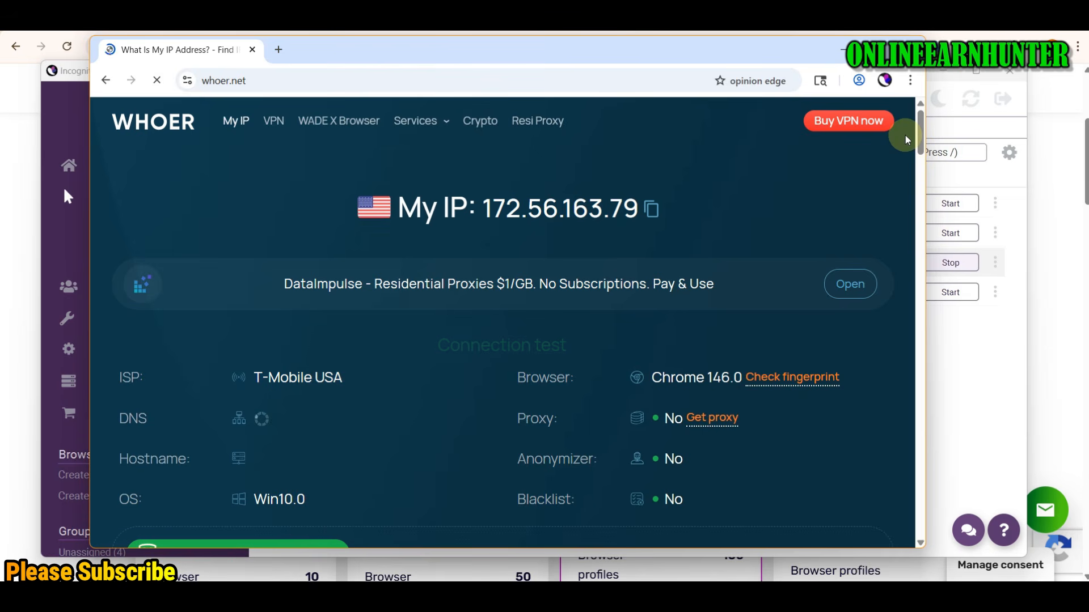
{"action": "mouse_move", "coordinate": [920, 131]}
{"action": "left_mouse_down"}
{"action": "mouse_move", "coordinate": [914, 183]}
{"action": "mouse_move", "coordinate": [907, 128]}
{"action": "left_mouse_up"}
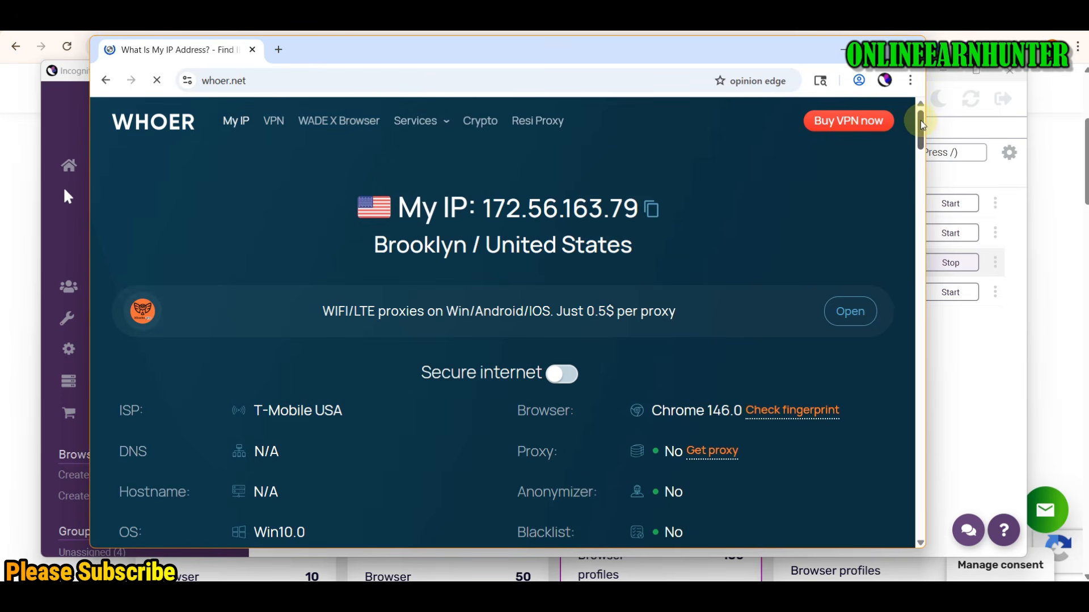
{"action": "mouse_move", "coordinate": [919, 121]}
{"action": "left_mouse_down"}
{"action": "mouse_move", "coordinate": [914, 238]}
{"action": "mouse_move", "coordinate": [914, 113]}
{"action": "left_mouse_up"}
{"action": "left_click", "coordinate": [278, 49]}
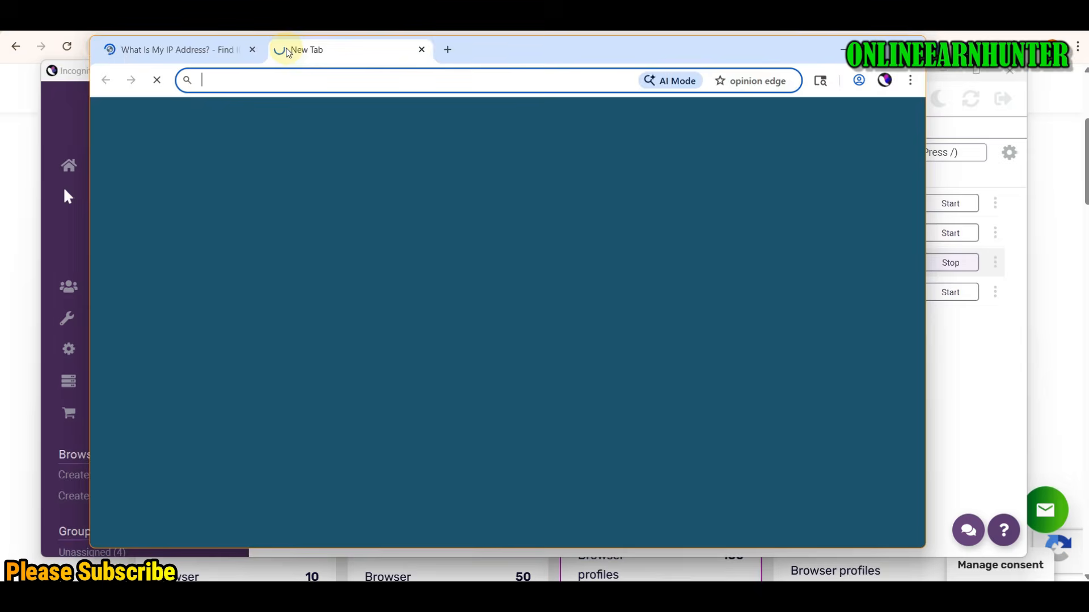
Step: Search Google for 'opinion edge' login and open the Opinion Edge site
{"action": "type", "text": "o"}
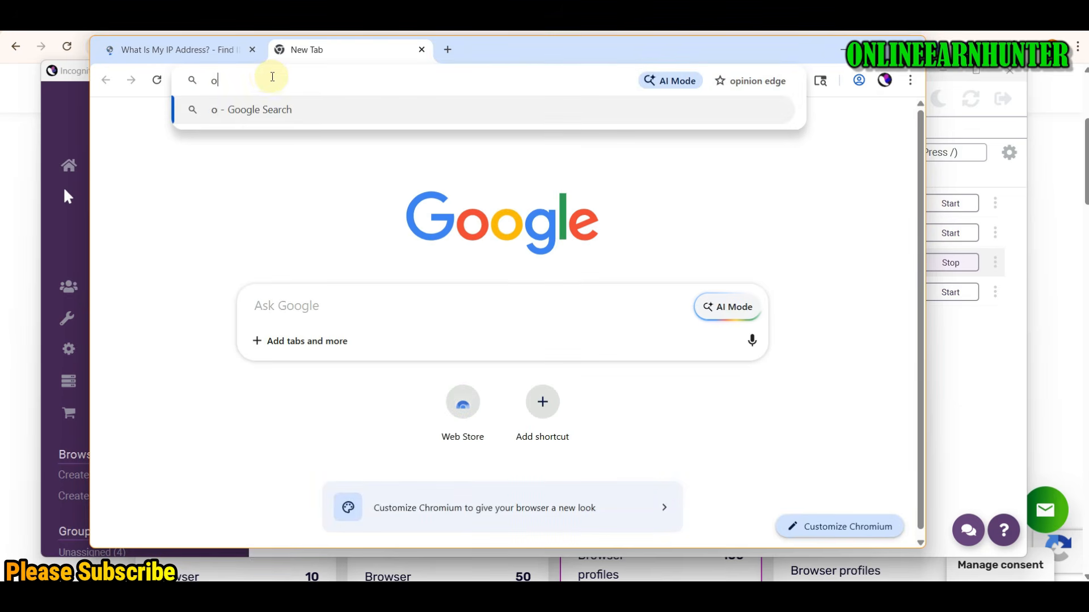
{"action": "type", "text": "pinion edge login"}
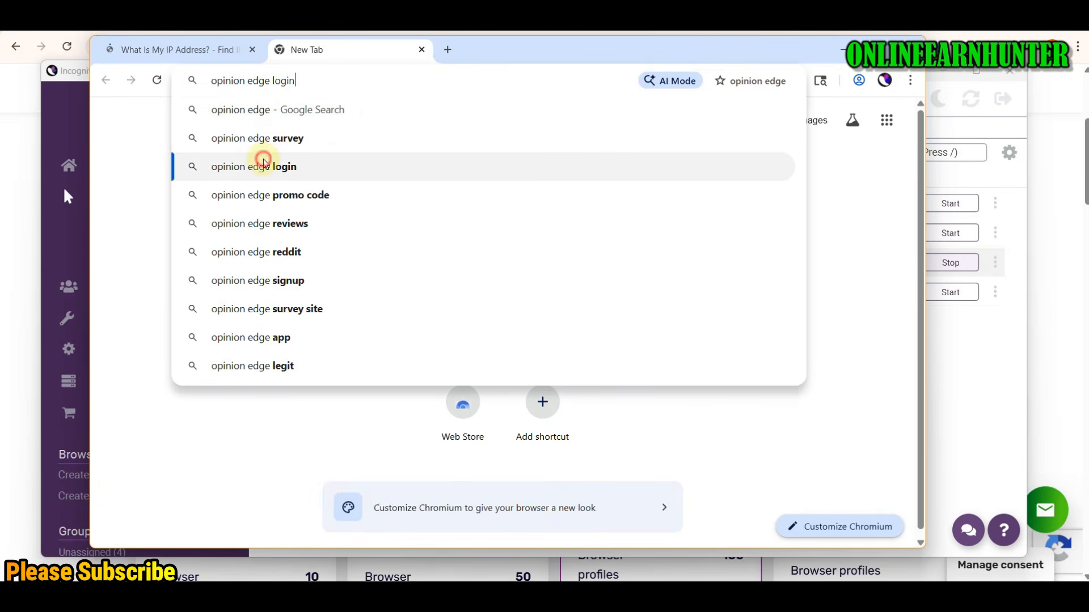
{"action": "left_click", "coordinate": [263, 166]}
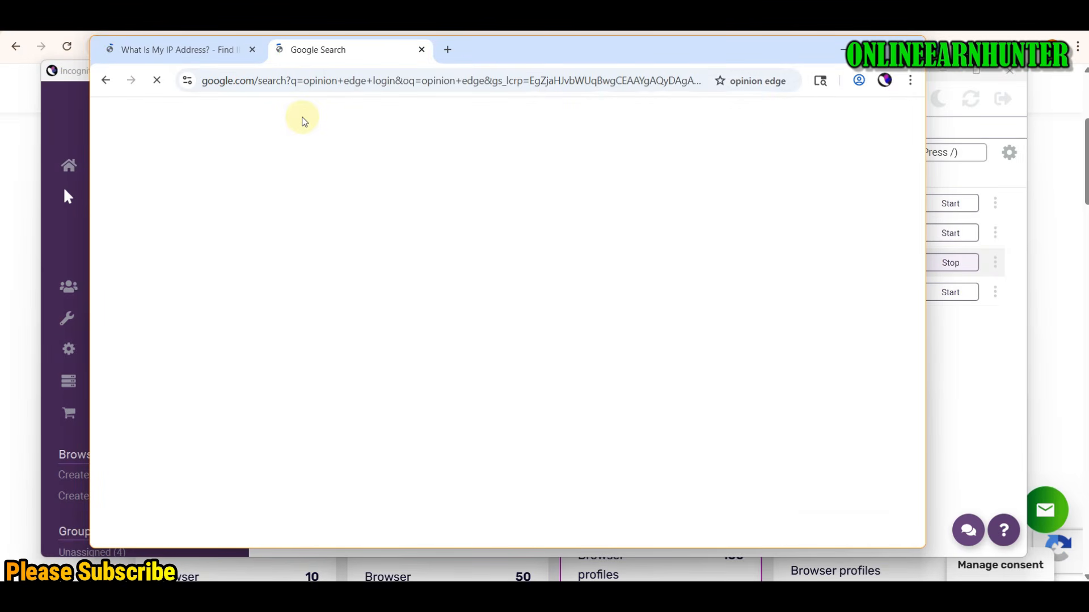
{"action": "left_click", "coordinate": [182, 254]}
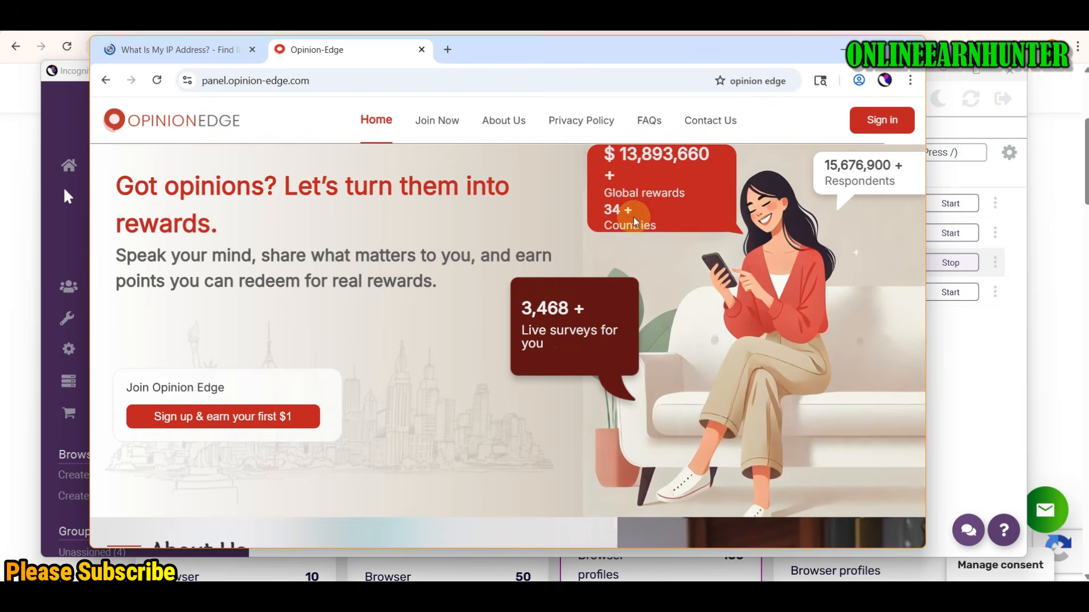
Step: Attempt the Opinion Edge sign-up, dismiss the registrations-closed notice, and close the browser window
{"action": "left_click", "coordinate": [237, 417]}
{"action": "left_click", "coordinate": [442, 195]}
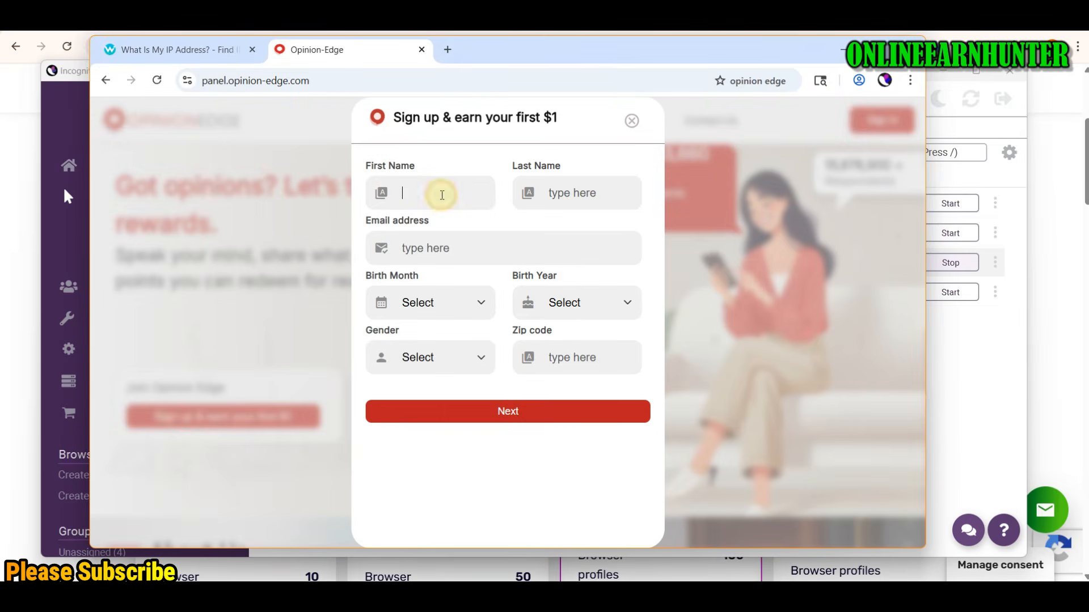
{"action": "left_click", "coordinate": [460, 245]}
{"action": "left_click", "coordinate": [447, 195]}
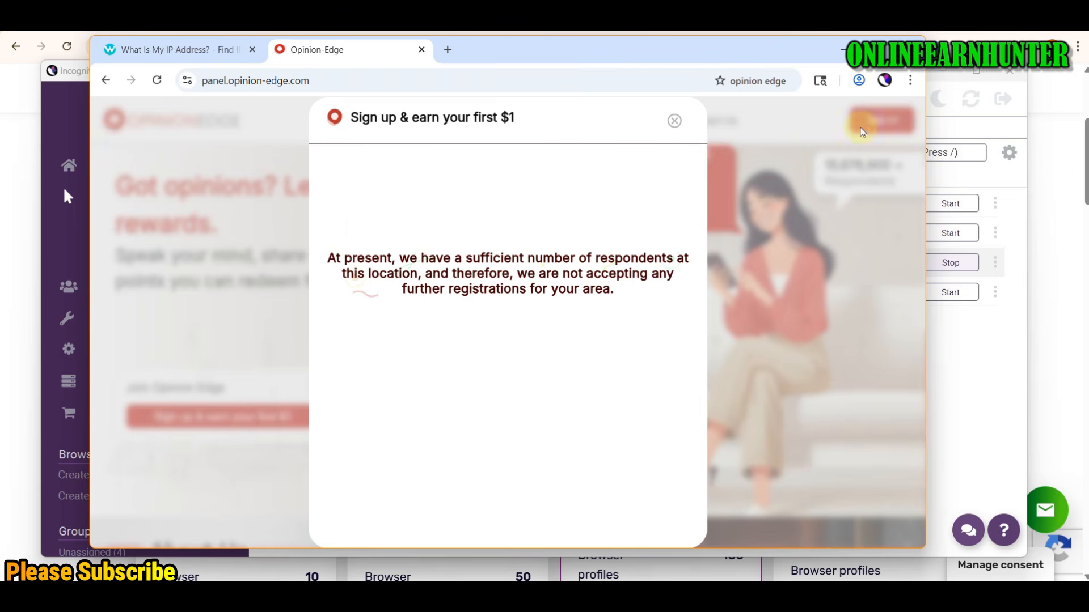
{"action": "left_click_drag", "start_coordinate": [602, 51], "coordinate": [608, 56]}
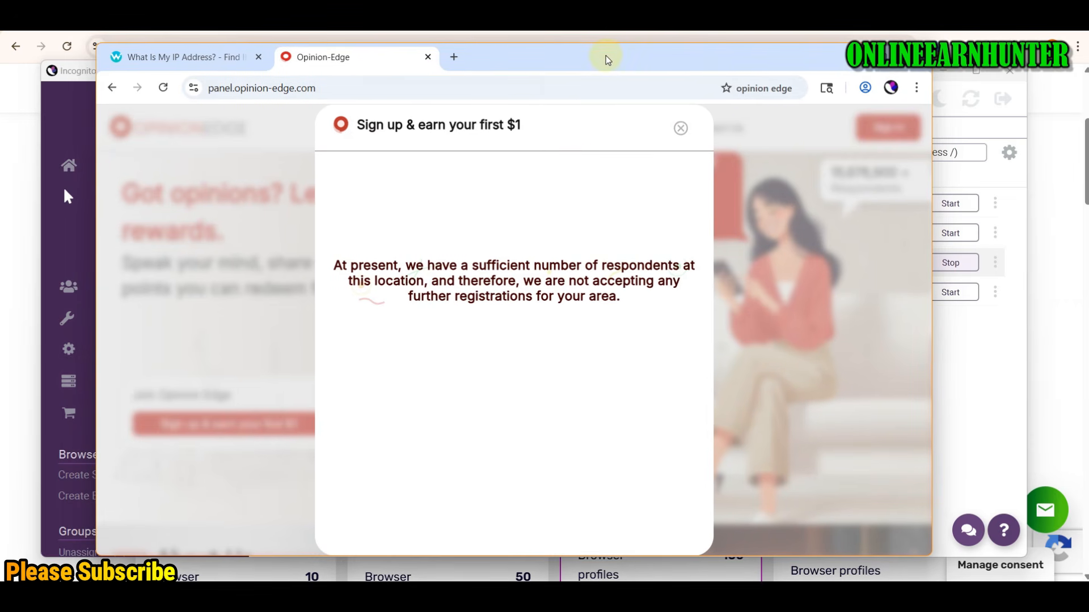
{"action": "left_click", "coordinate": [680, 129]}
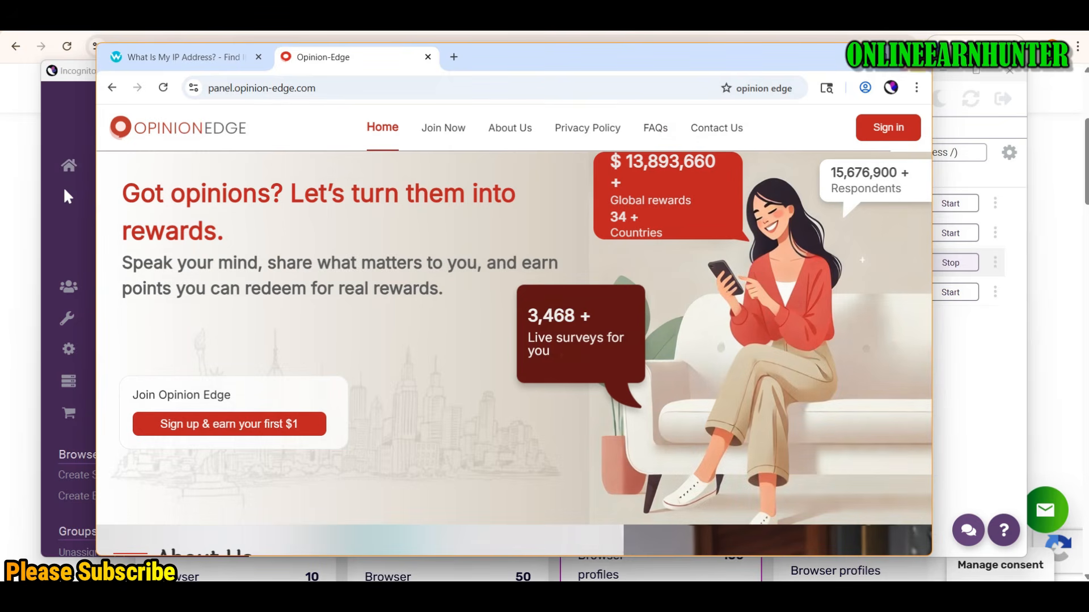
{"action": "left_click", "coordinate": [916, 57]}
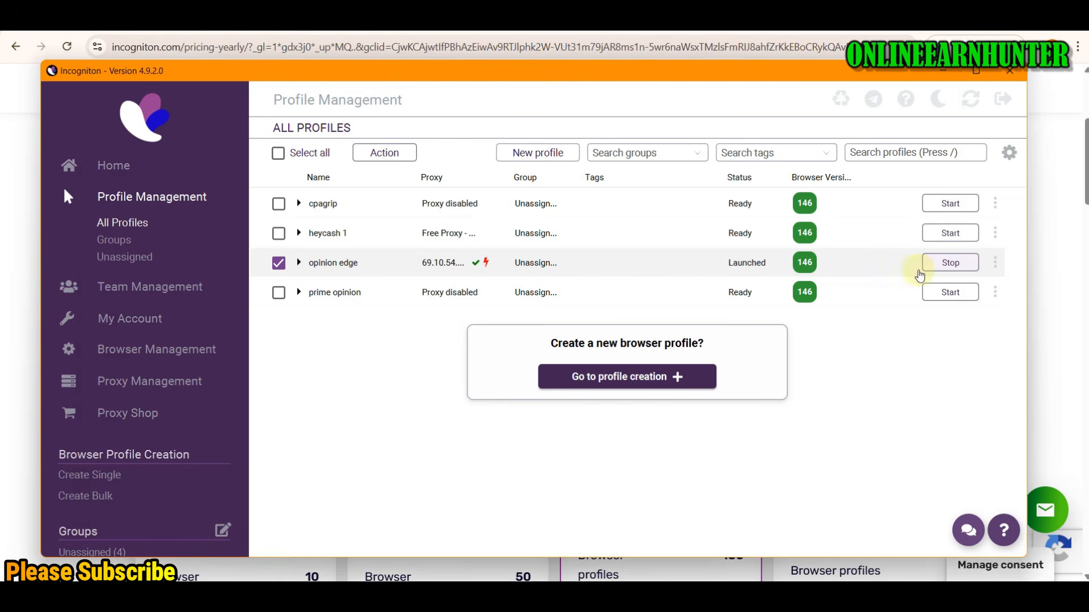
Step: Look at the opinion edge profile's proxy settings from its actions menu, closing them unchanged
{"action": "left_click", "coordinate": [994, 262]}
{"action": "mouse_move", "coordinate": [930, 365]}
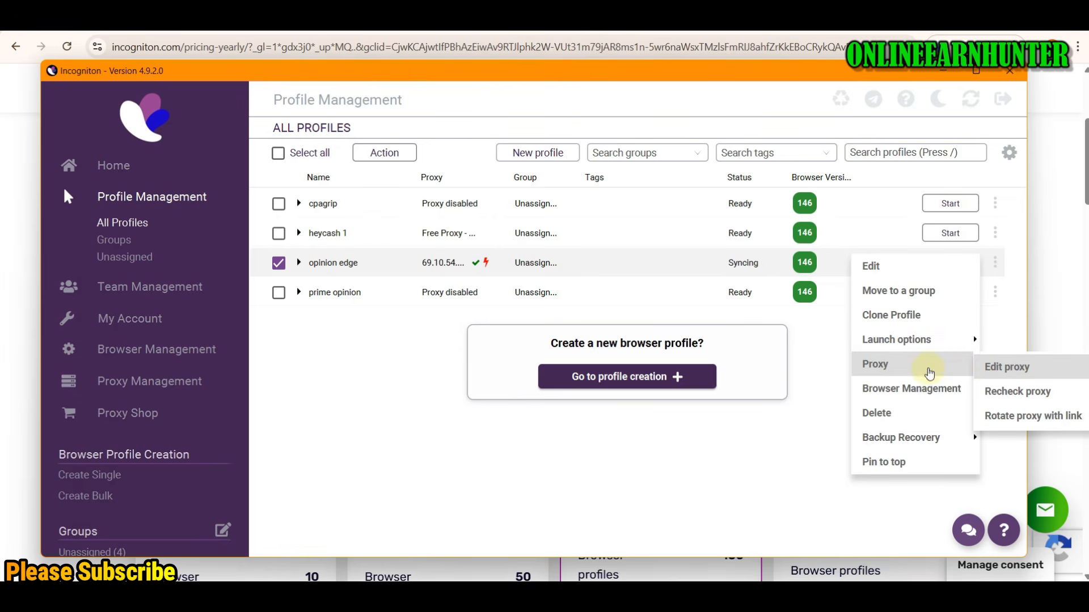
{"action": "left_click", "coordinate": [994, 367]}
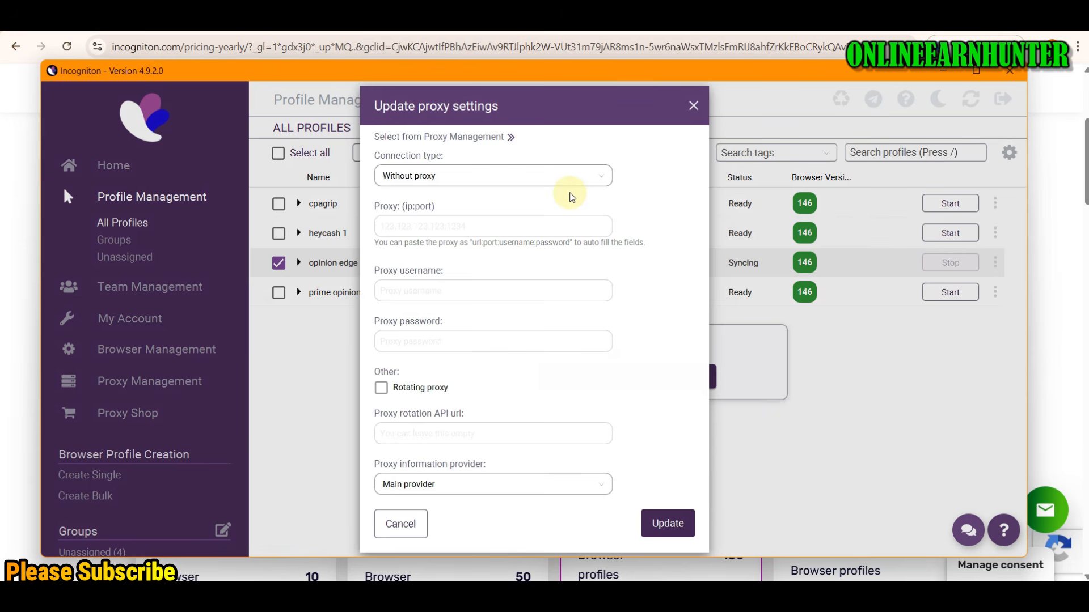
{"action": "left_click", "coordinate": [682, 110]}
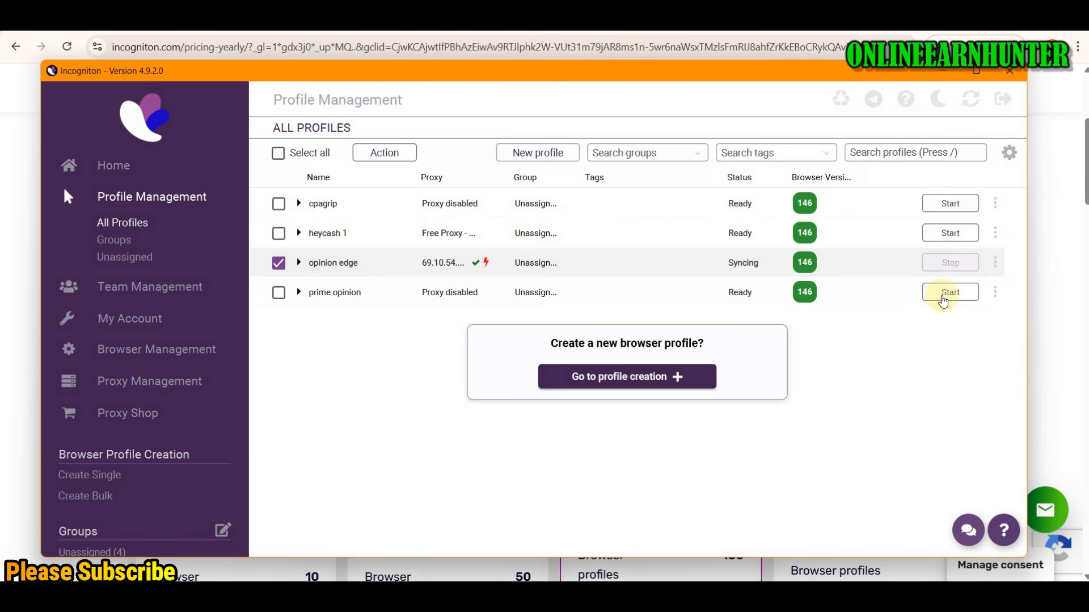
Step: Edit the profile and replace its proxy address with 31.57.243.188:9001
{"action": "left_click", "coordinate": [993, 263]}
{"action": "left_click", "coordinate": [894, 265]}
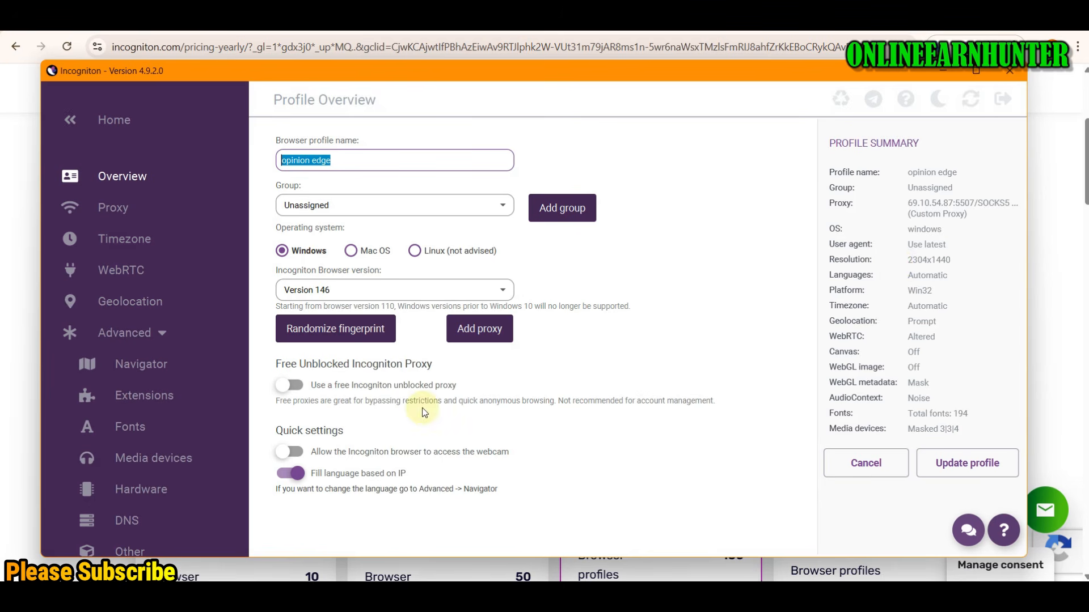
{"action": "left_click", "coordinate": [483, 331]}
{"action": "left_click_drag", "start_coordinate": [344, 215], "coordinate": [257, 212]}
{"action": "type", "text": "31.57.243.188:9001"}
Step: Update the proxy username, confirm it connects via New York, US, and save the profile
{"action": "left_click", "coordinate": [312, 288]}
{"action": "key", "text": "BackSpace"}
{"action": "key", "text": "BackSpace"}
{"action": "type", "text": "23"}
{"action": "left_click", "coordinate": [329, 337]}
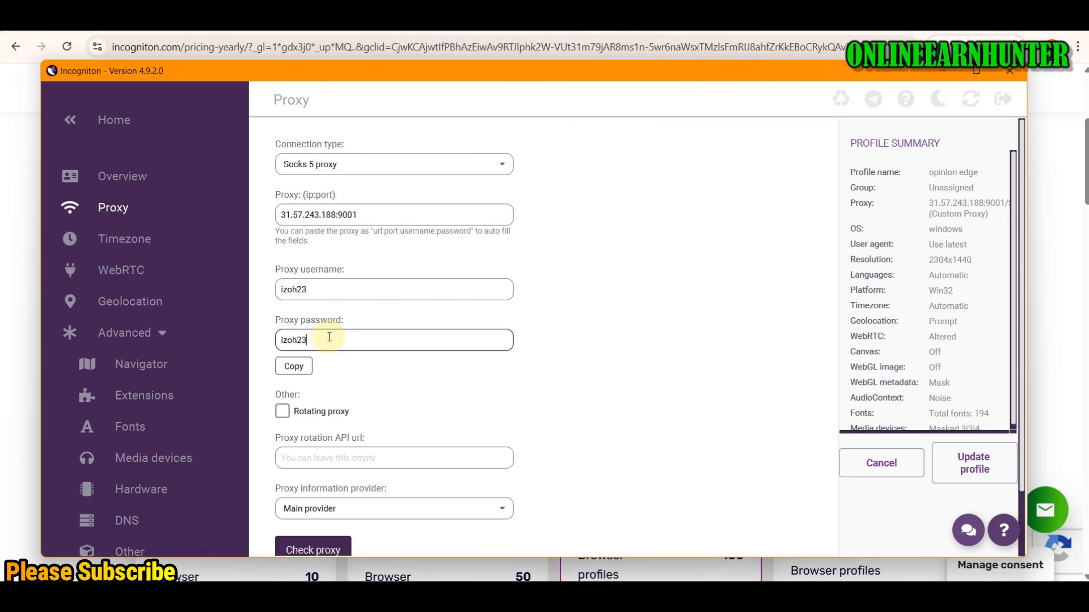
{"action": "left_click", "coordinate": [340, 549]}
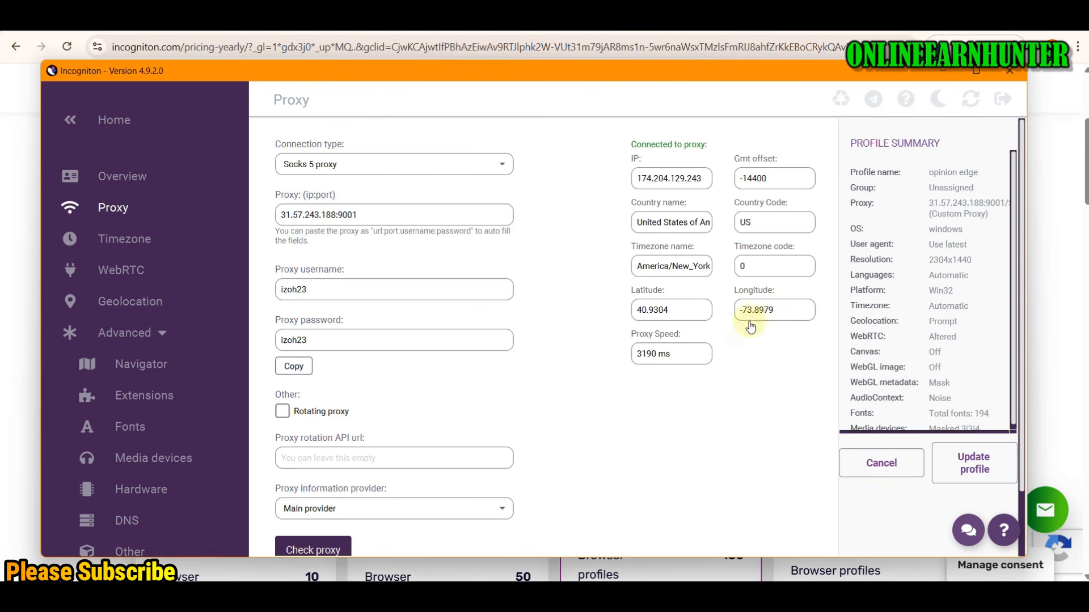
{"action": "left_click", "coordinate": [974, 464]}
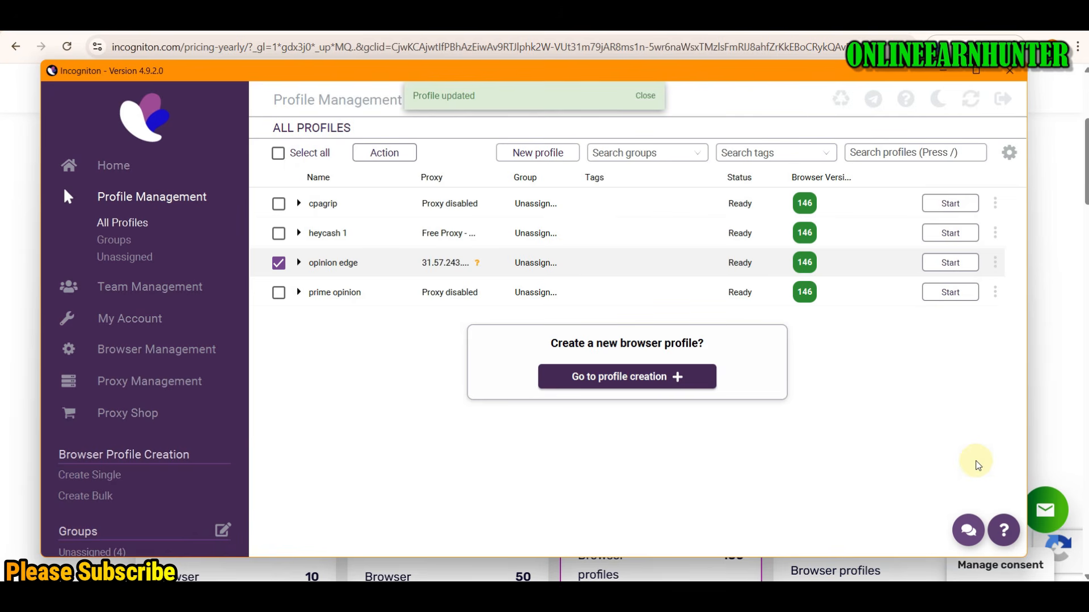
{"action": "left_click", "coordinate": [949, 263]}
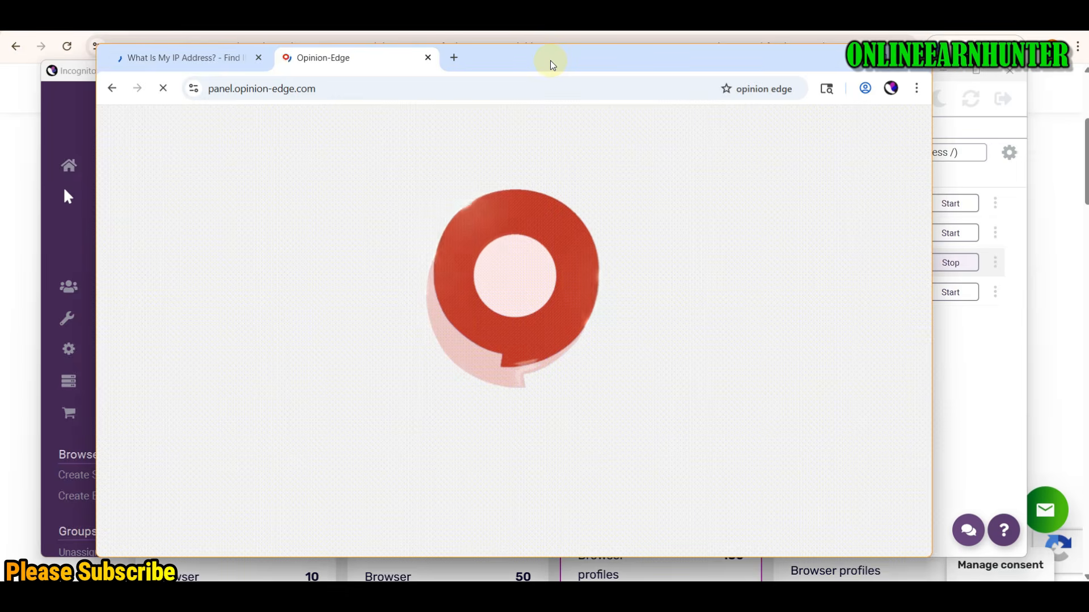
{"action": "left_click", "coordinate": [198, 57]}
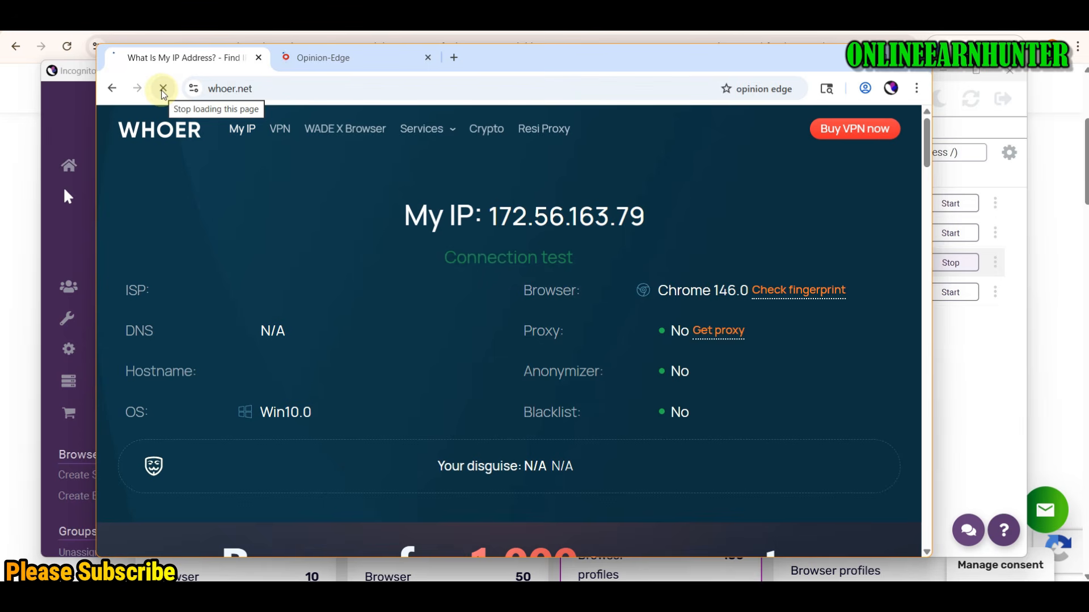
{"action": "scroll", "coordinate": [438, 190], "scroll_direction": "down", "scroll_amount": 5}
{"action": "scroll", "coordinate": [437, 189], "scroll_direction": "up", "scroll_amount": 5}
Step: Compare the Whoer.net and Opinion Edge tabs, finishing on the Opinion Edge home page
{"action": "left_click", "coordinate": [318, 57]}
{"action": "left_click", "coordinate": [173, 62]}
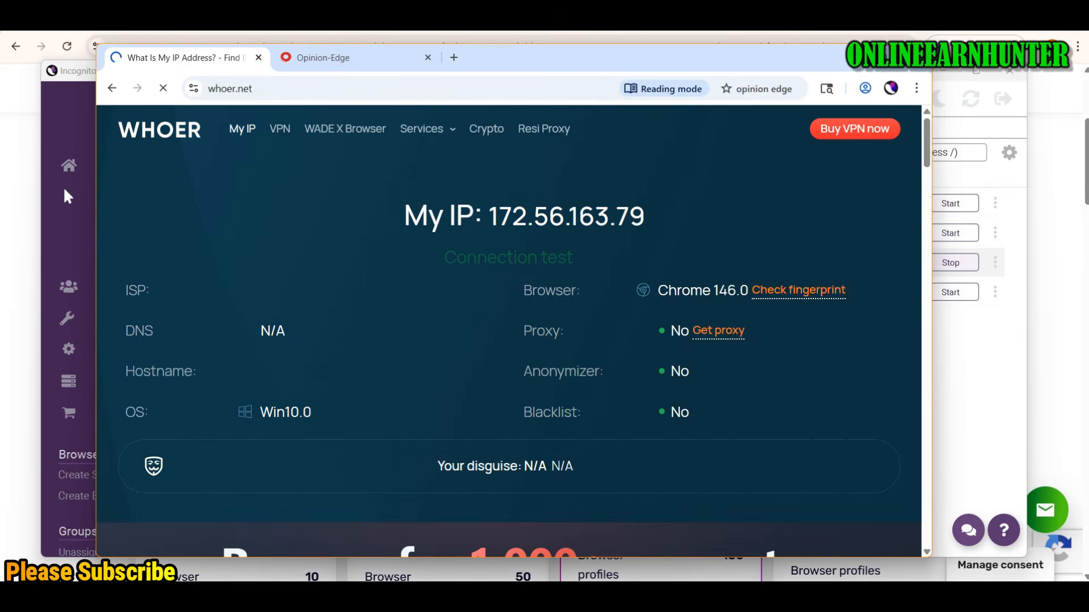
{"action": "scroll", "coordinate": [904, 155], "scroll_direction": "down", "scroll_amount": 5}
{"action": "scroll", "coordinate": [904, 155], "scroll_direction": "up", "scroll_amount": 5}
{"action": "left_click", "coordinate": [346, 57]}
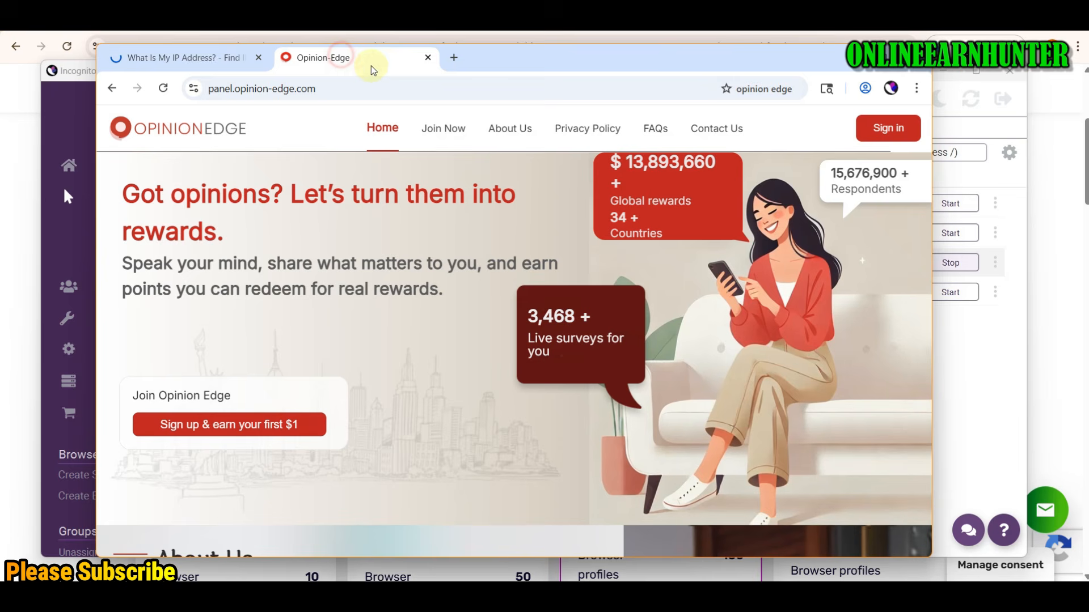
Step: Open the Opinion Edge sign-up form and check its name, e-mail and birth-month fields
{"action": "left_click", "coordinate": [267, 426]}
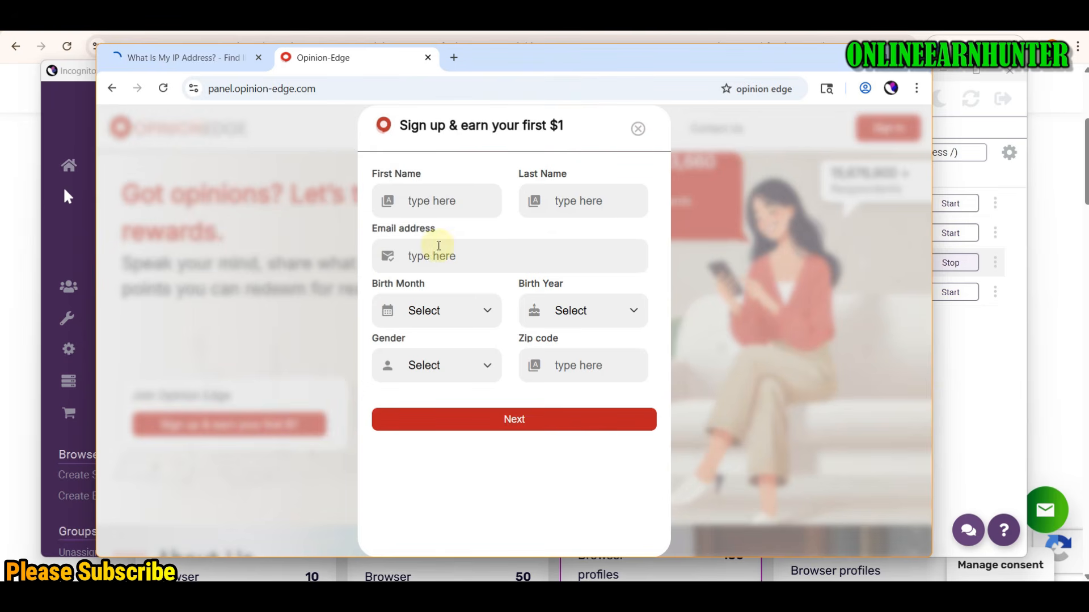
{"action": "left_click", "coordinate": [457, 205]}
{"action": "left_click", "coordinate": [566, 202]}
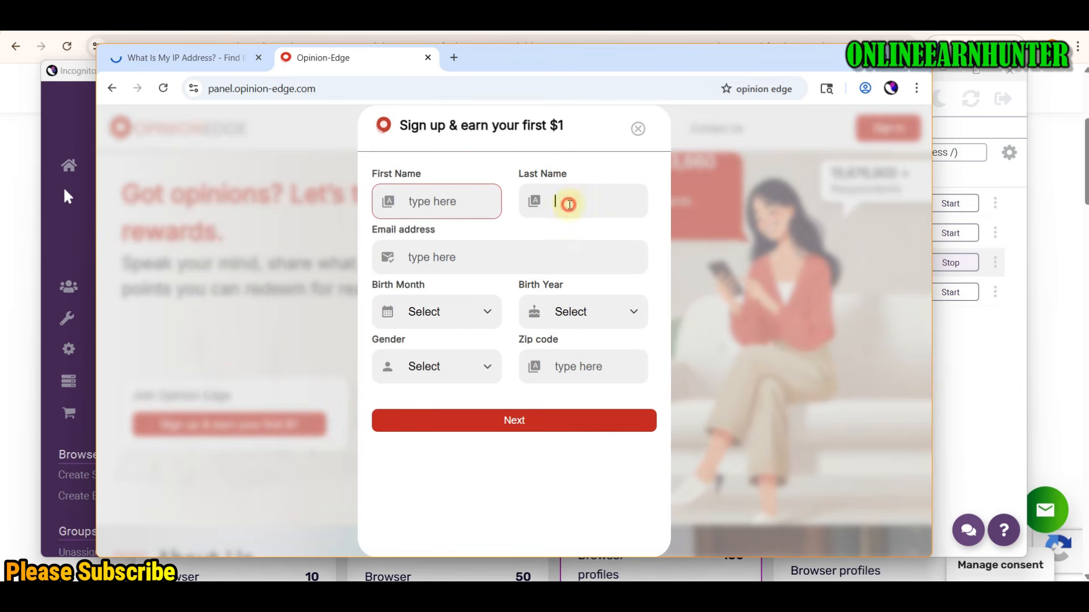
{"action": "left_click", "coordinate": [498, 256]}
{"action": "left_click", "coordinate": [432, 315]}
Step: Enter the user's first name, last name and the beginning of their e-mail address
{"action": "left_click", "coordinate": [420, 200]}
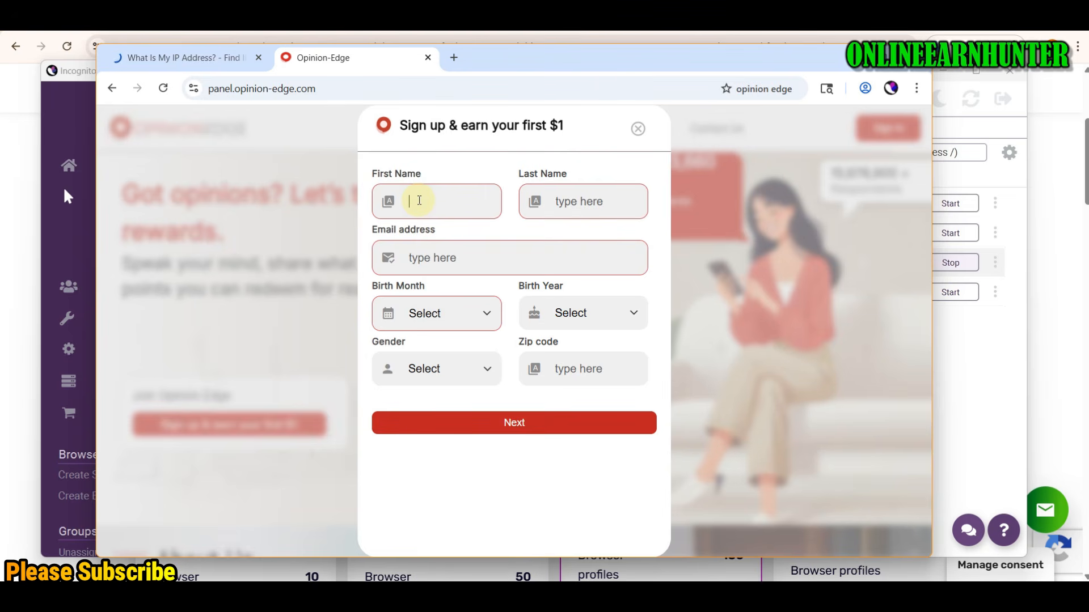
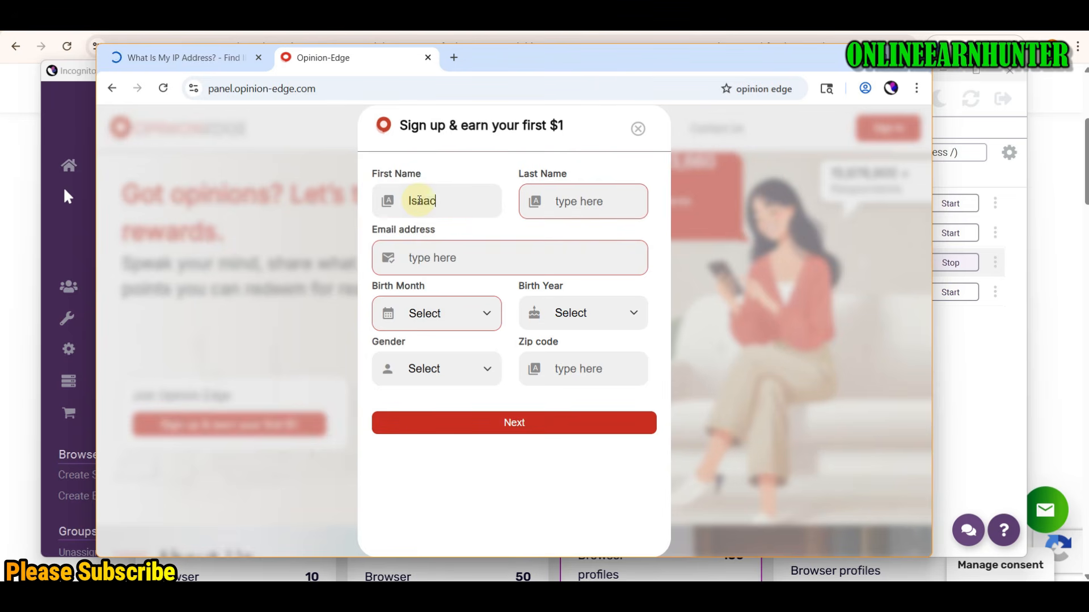
{"action": "left_click", "coordinate": [567, 201]}
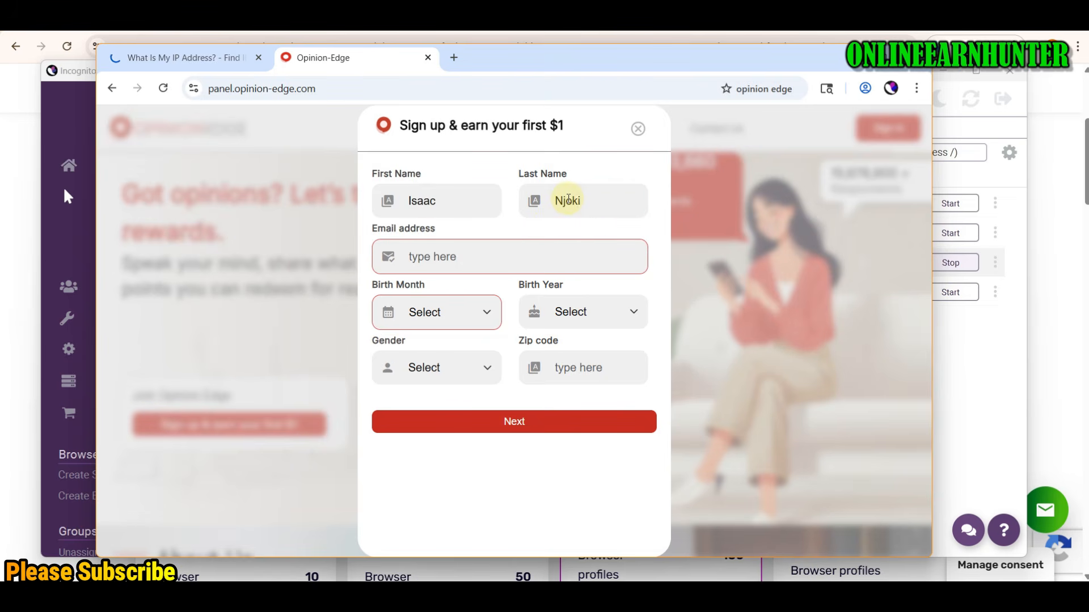
{"action": "left_click", "coordinate": [553, 259]}
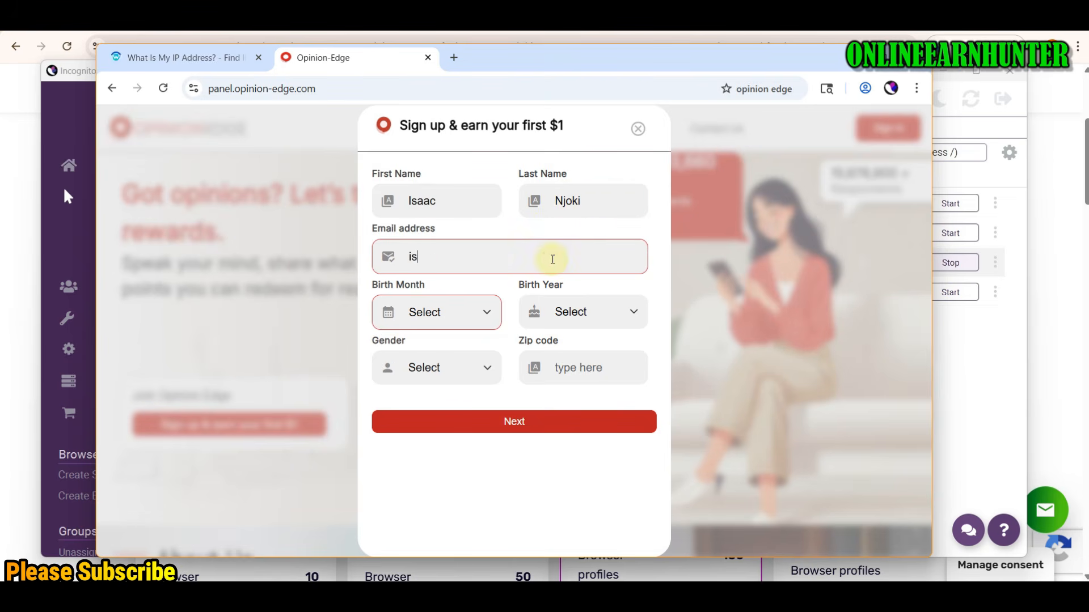
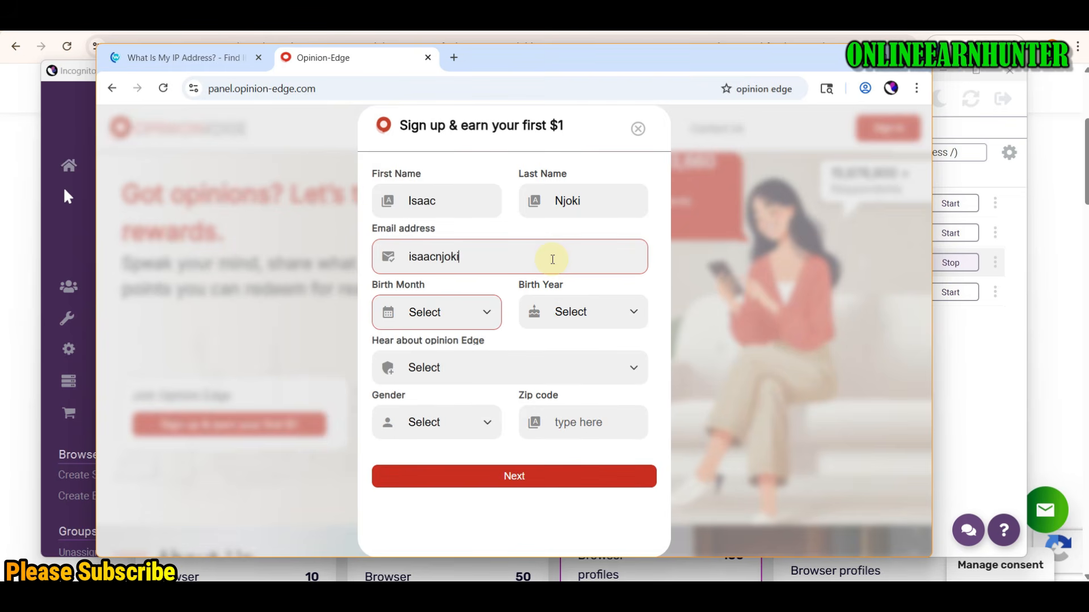